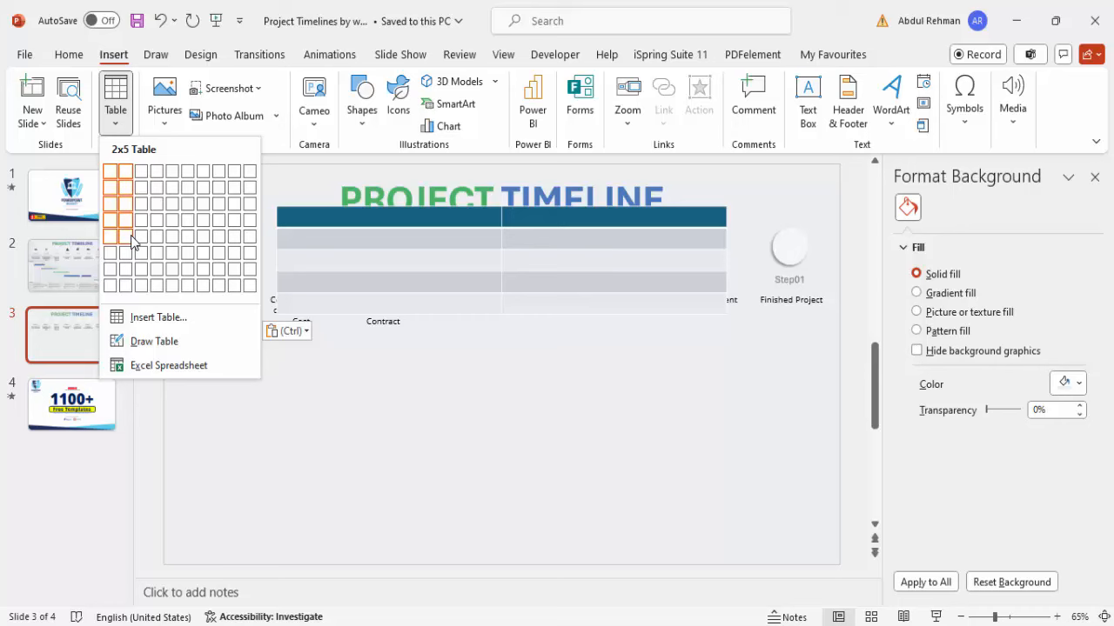
Insert a table of two columns and five rows below the step captions, spanning the slide's width with a very narrow first column
click(133, 241)
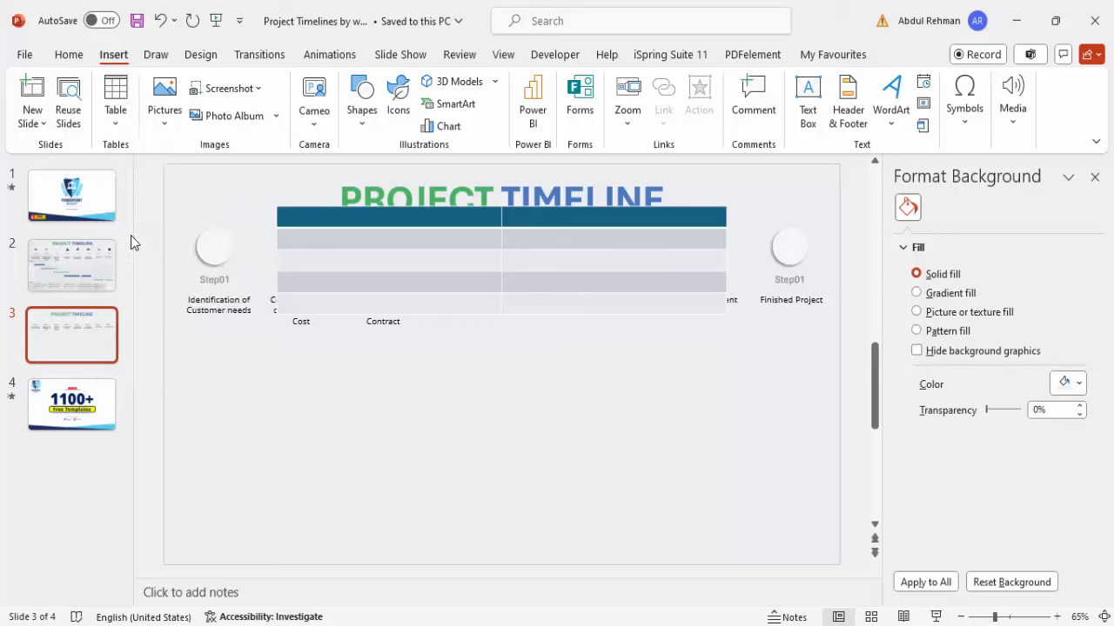
drag(543, 209, 436, 333)
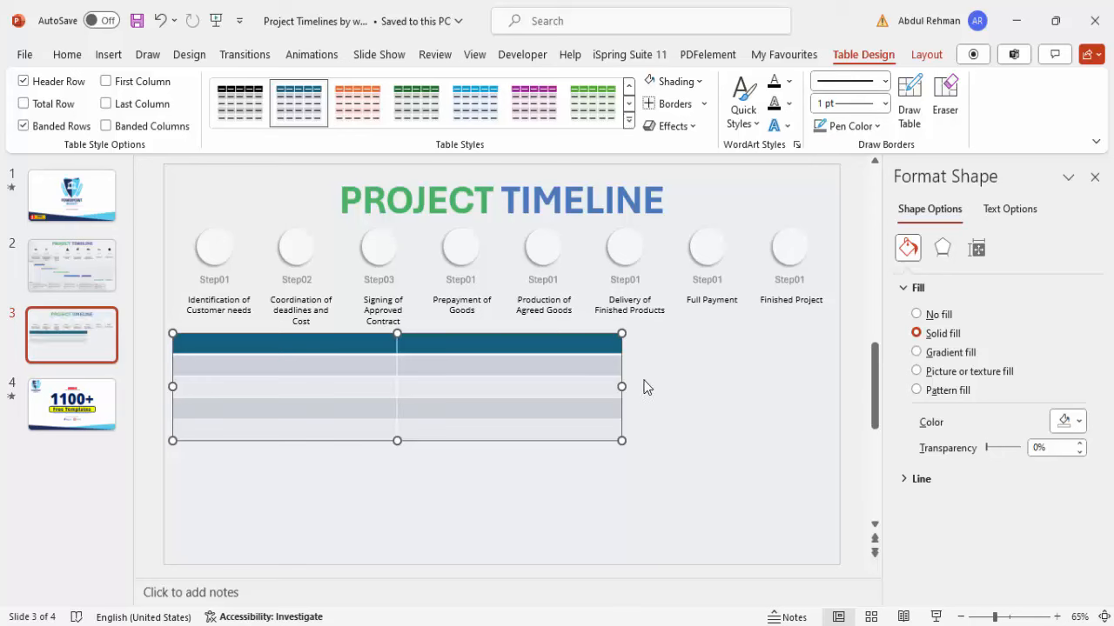
drag(621, 386, 832, 383)
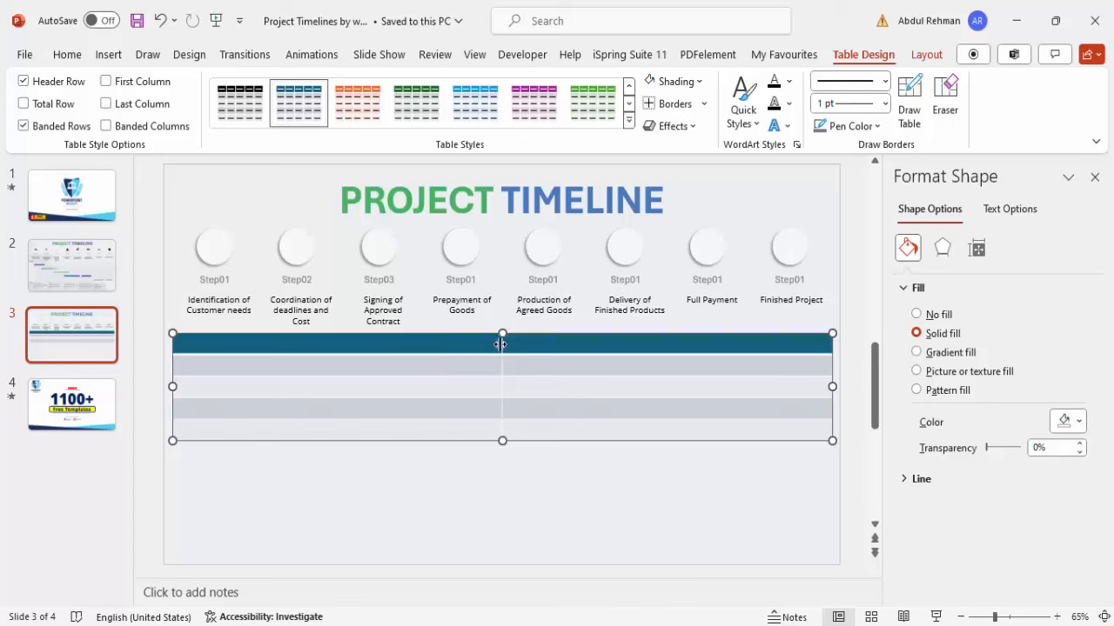
drag(501, 344, 210, 347)
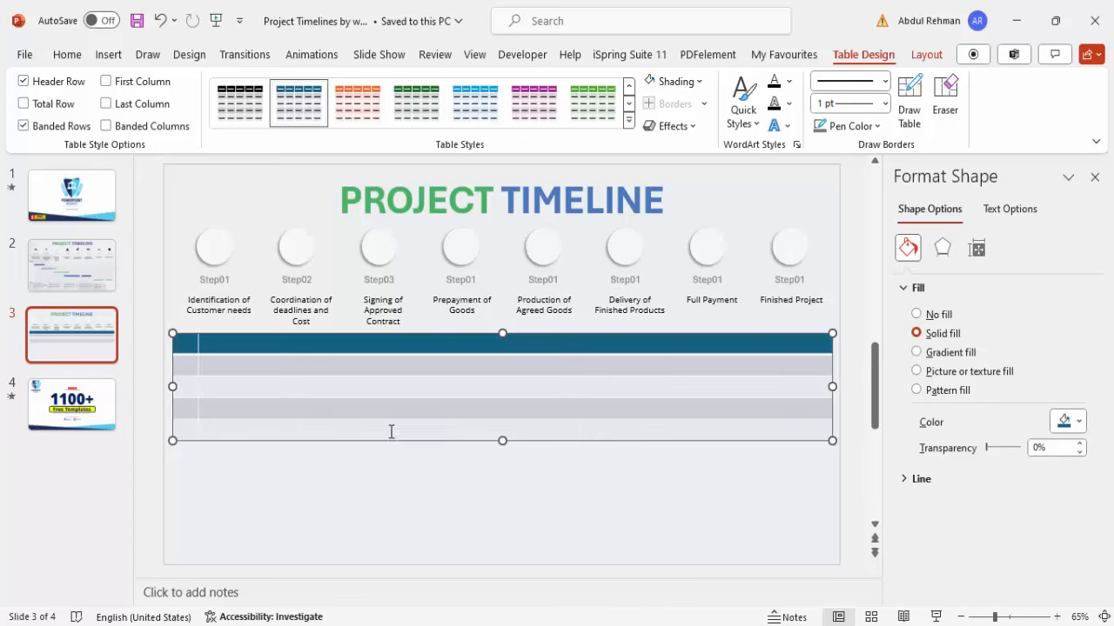
click(319, 493)
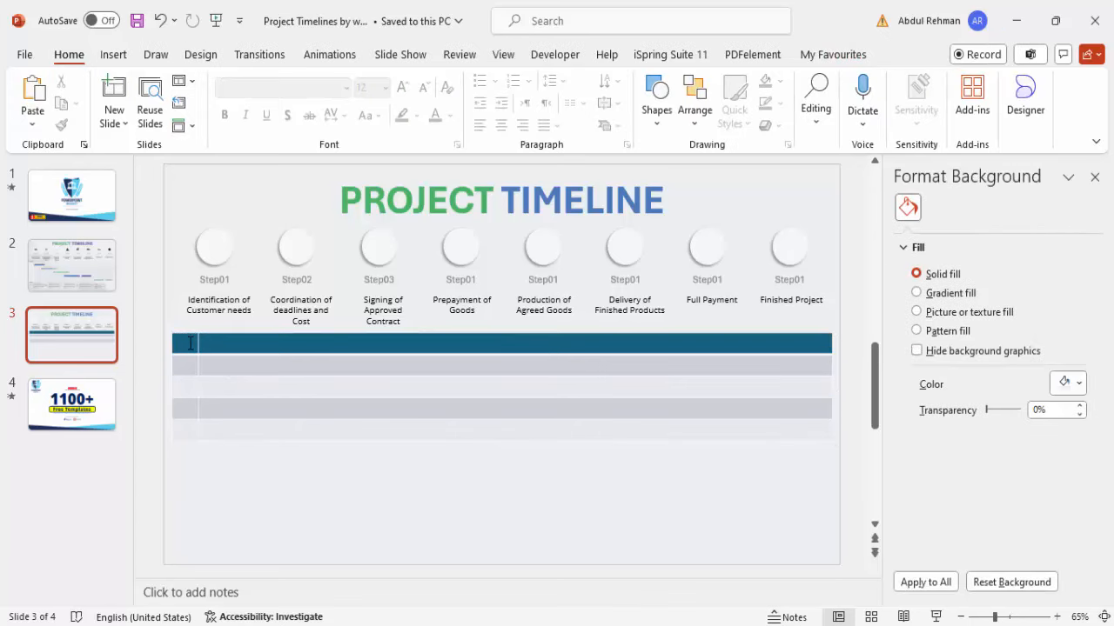
Turn off the Banded Rows and Header Row options for the whole table
drag(191, 343, 808, 443)
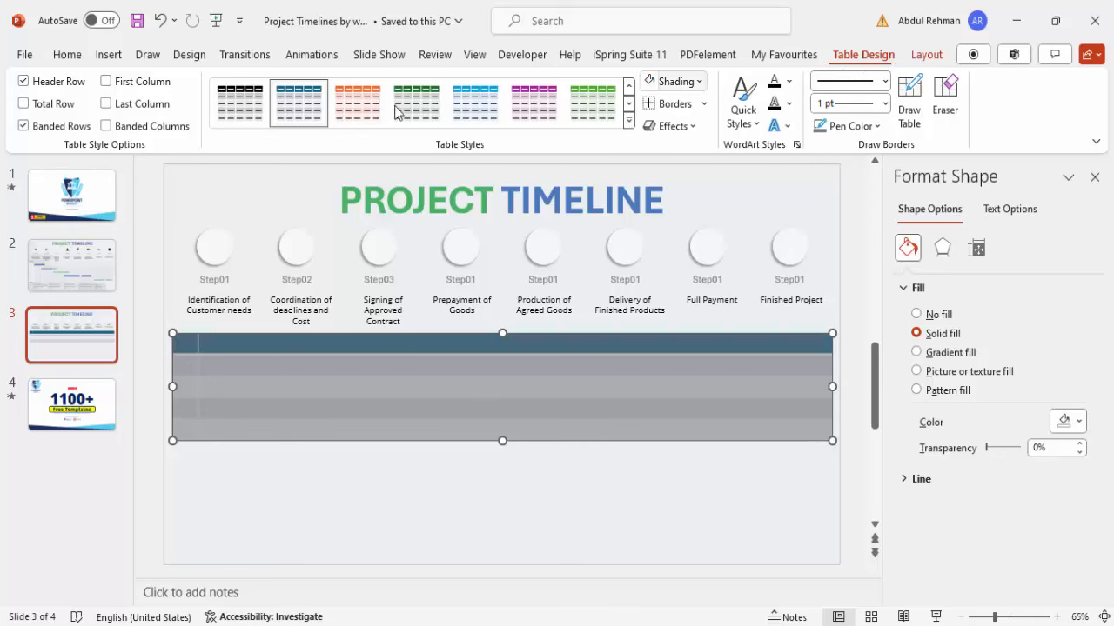
click(23, 127)
click(23, 81)
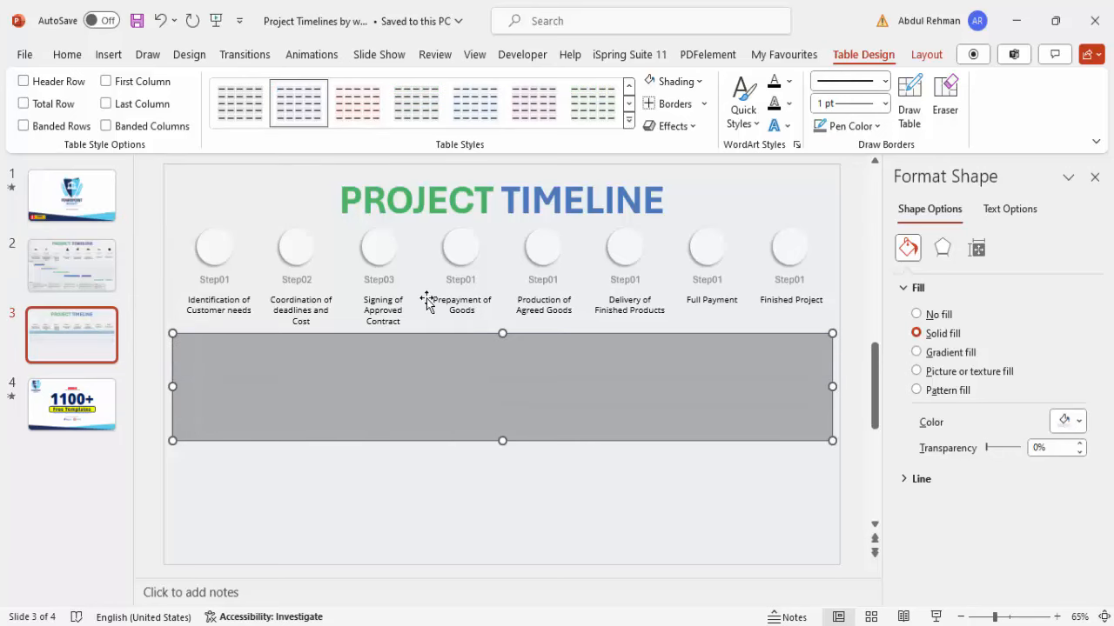
Replace the table's borders with dark gray inside horizontal borders only
click(877, 128)
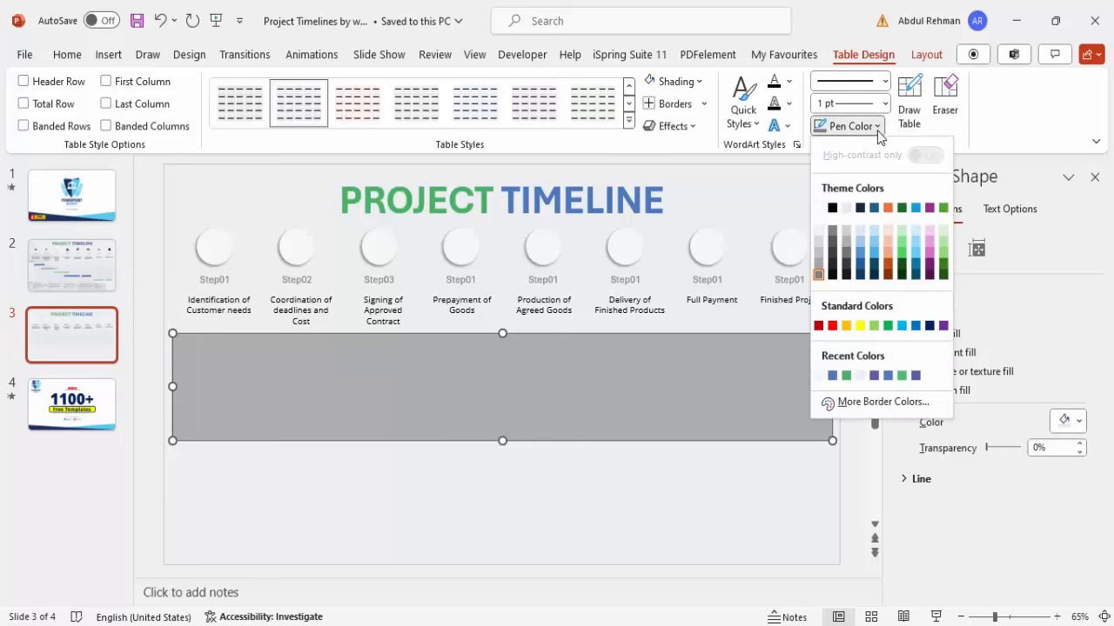
click(832, 231)
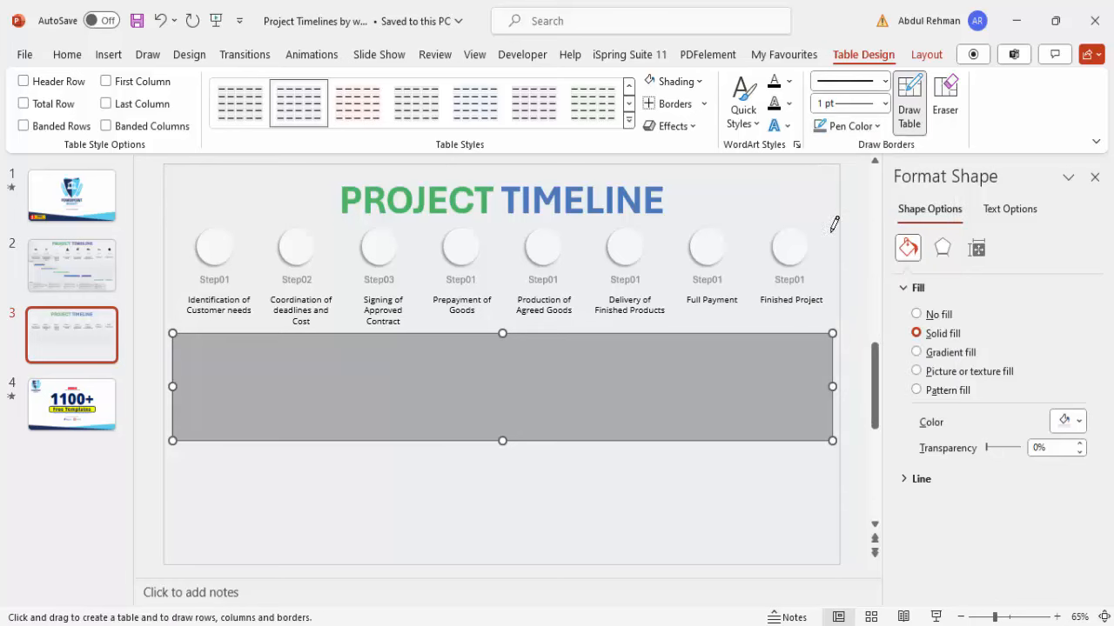
click(703, 105)
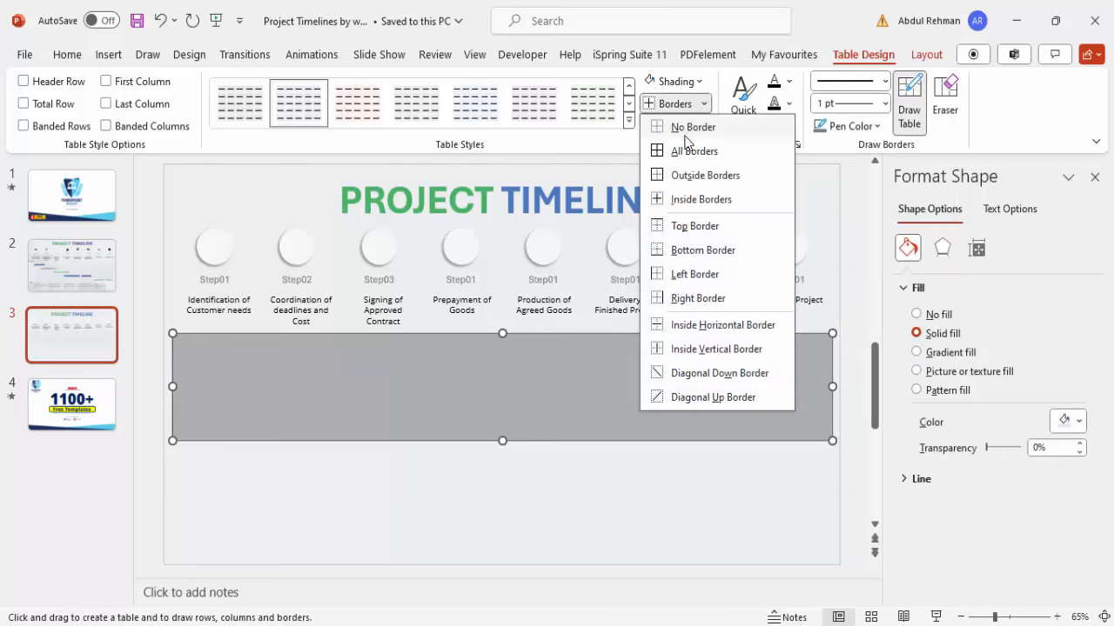
click(694, 128)
click(706, 106)
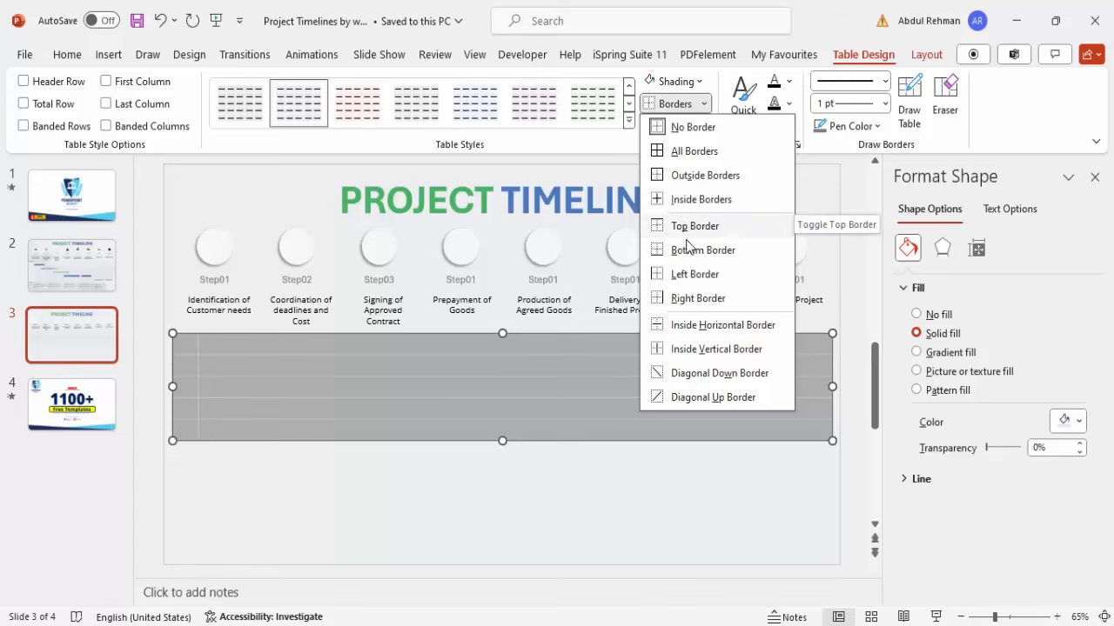
click(709, 338)
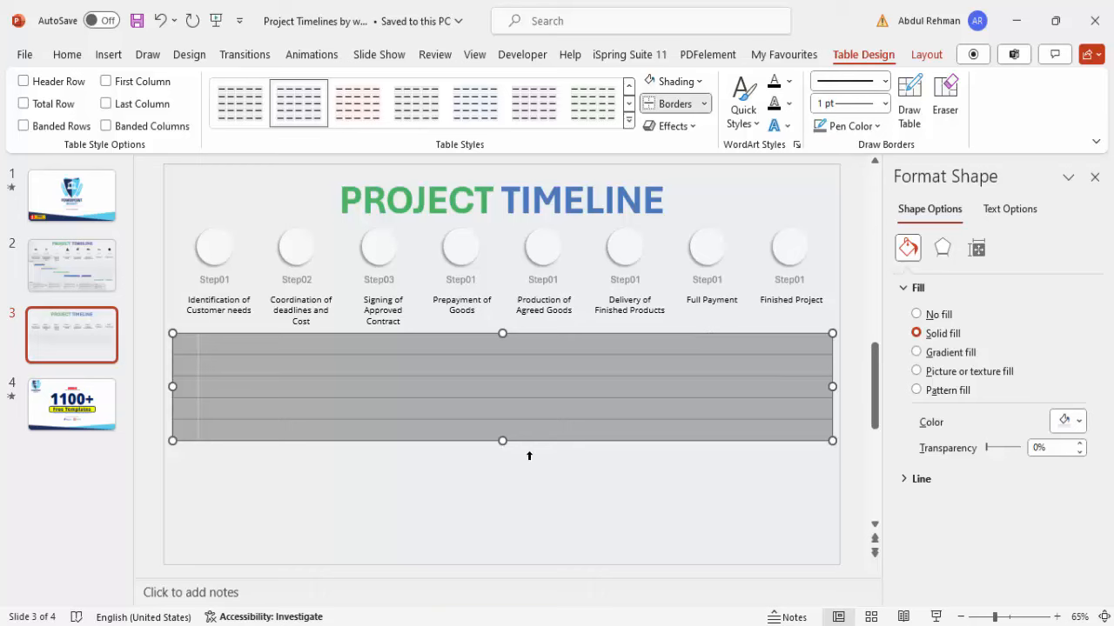
click(502, 480)
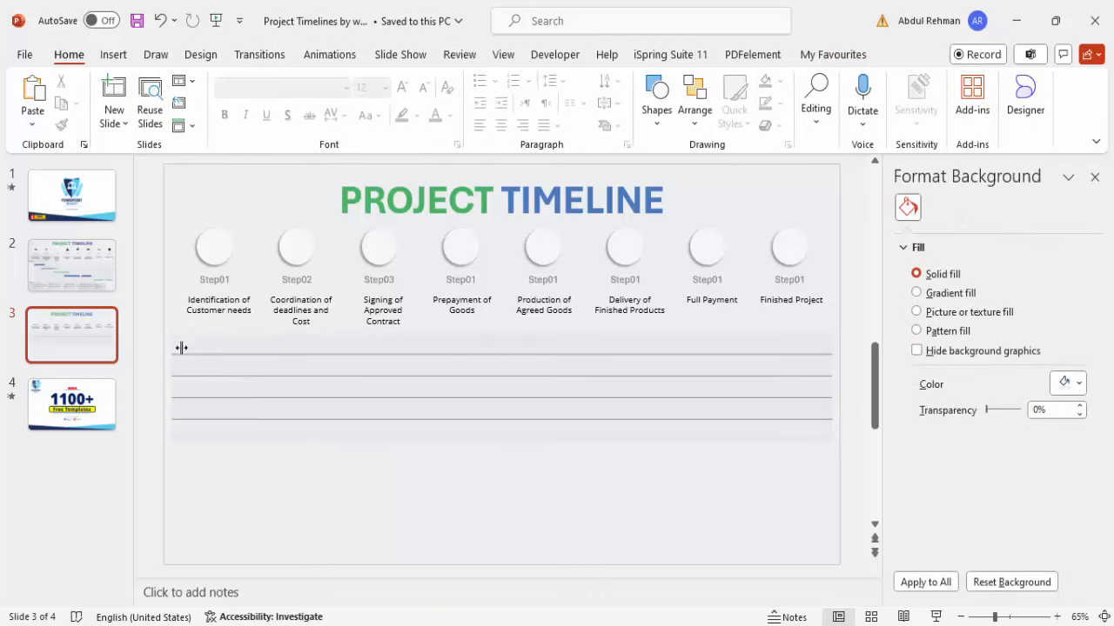
Center the contents of all table cells vertically
drag(216, 344, 597, 416)
drag(187, 346, 808, 433)
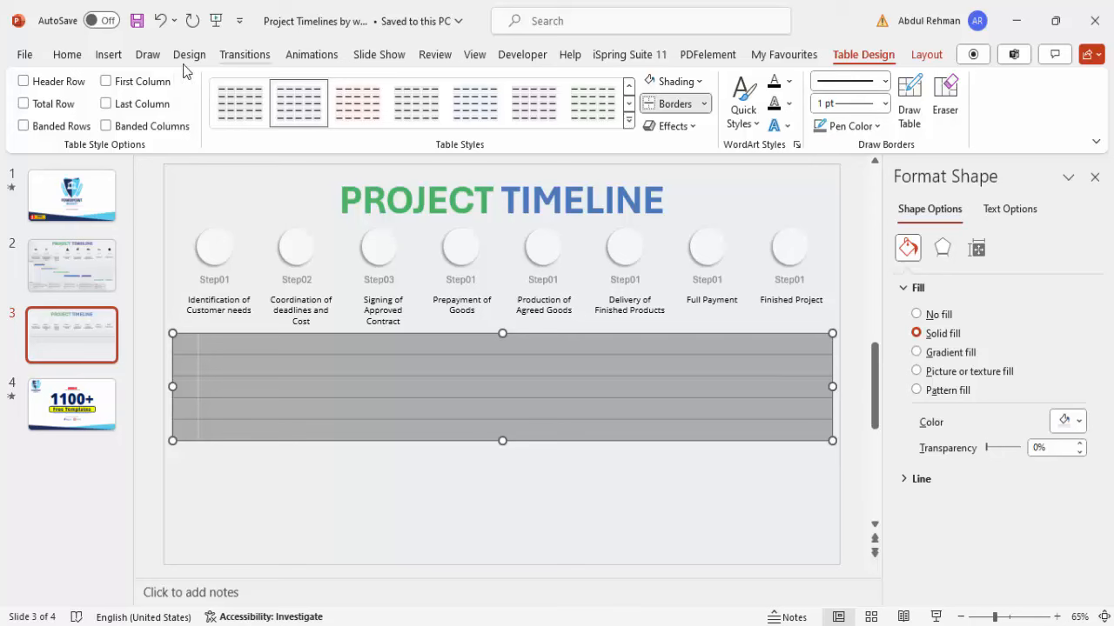
click(69, 60)
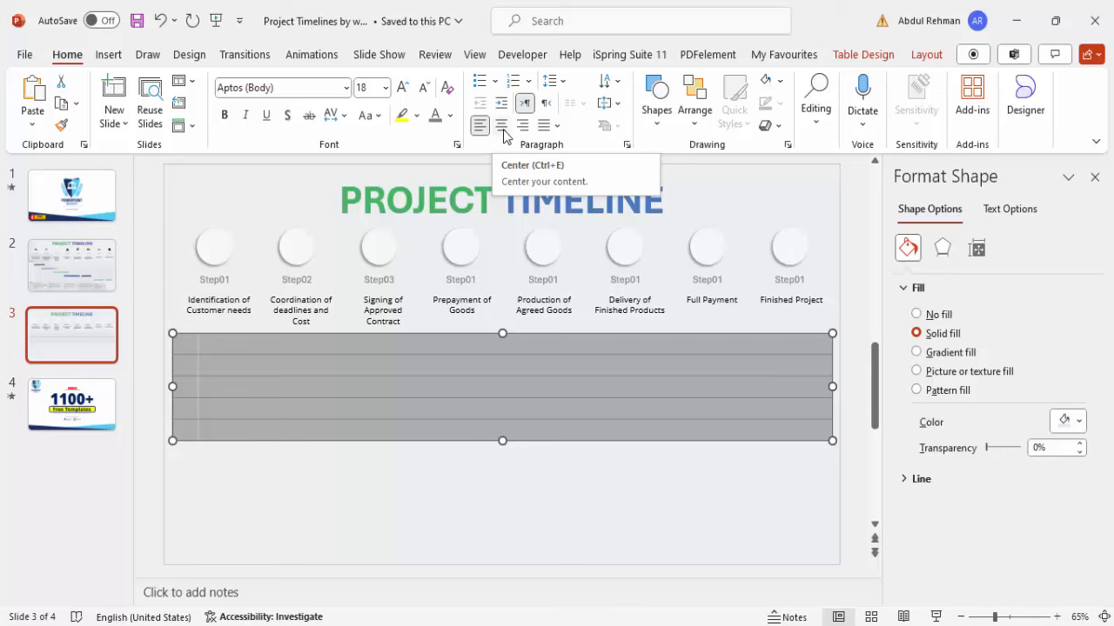
click(926, 56)
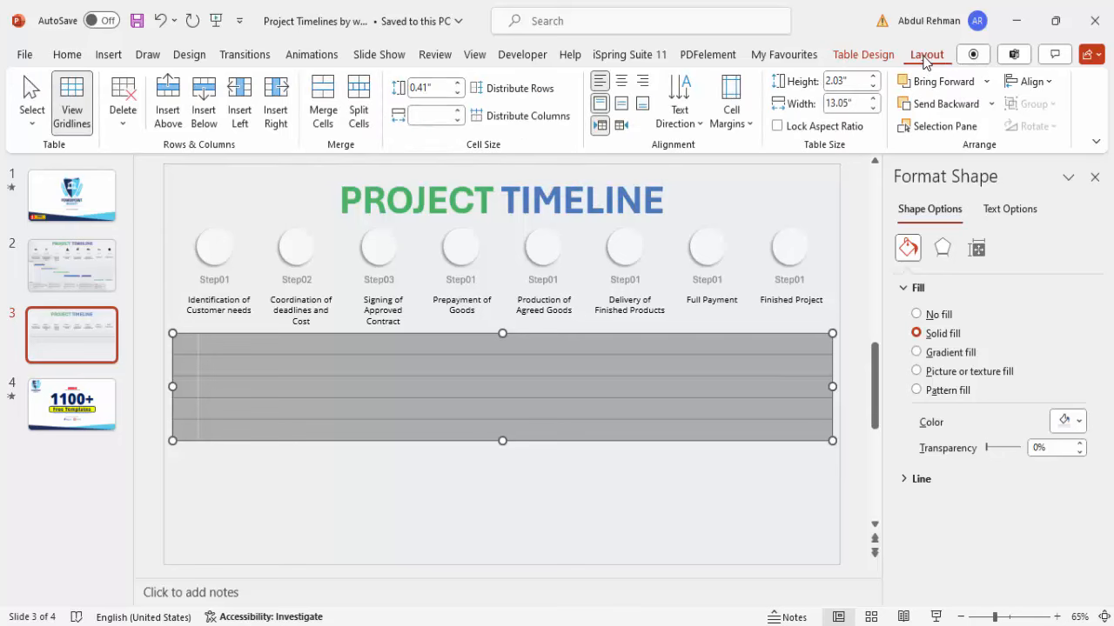
click(626, 110)
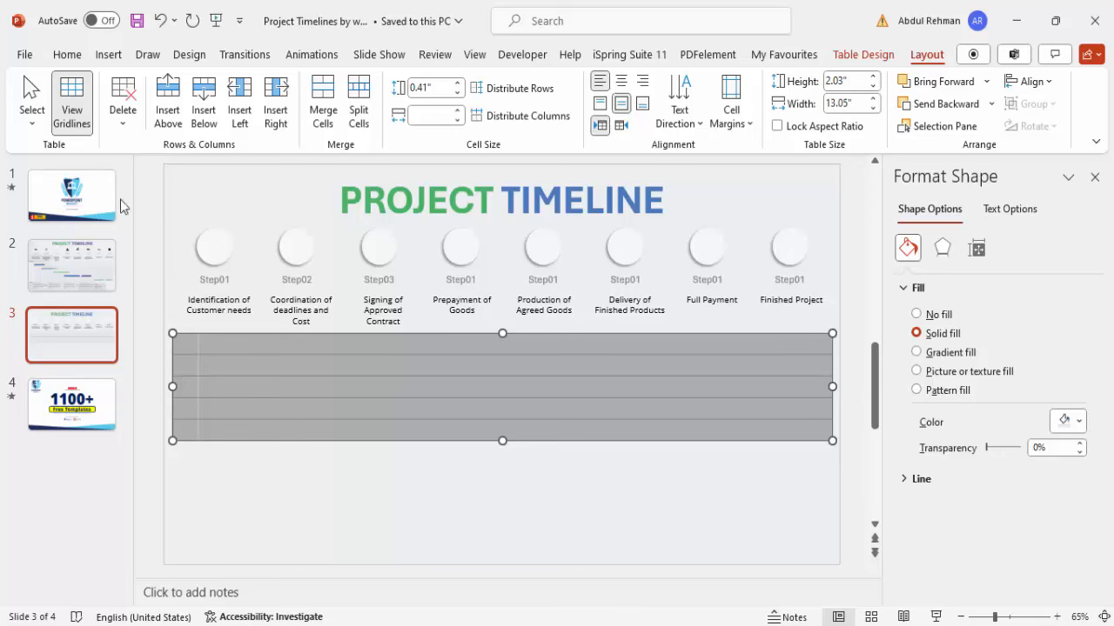
Format the table's text as bold black and number the first column's rows 01 to 05
click(70, 54)
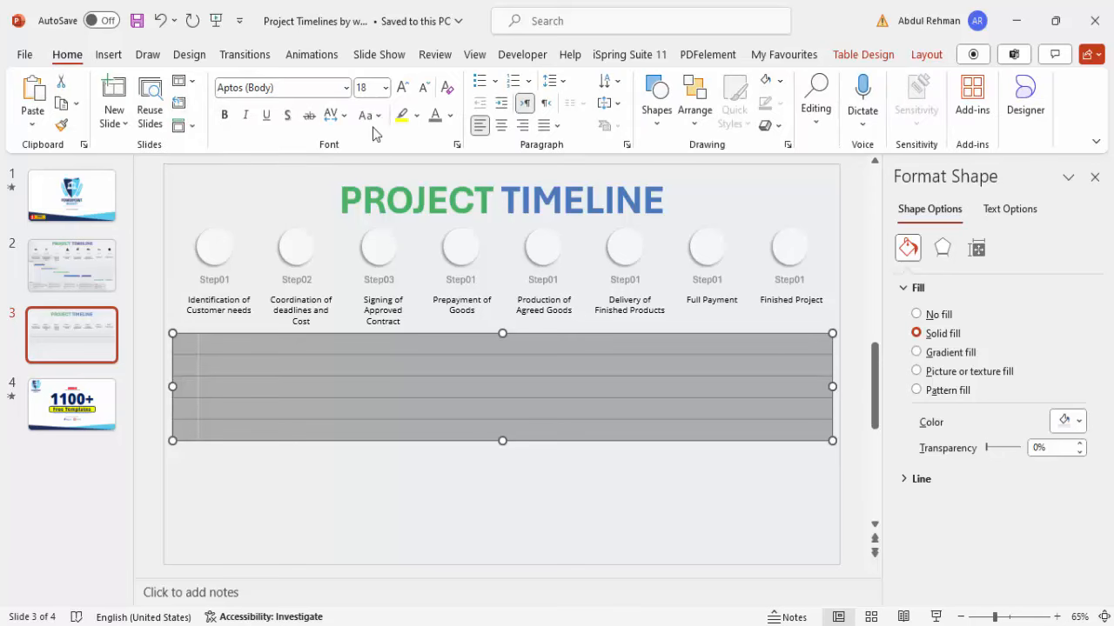
click(450, 116)
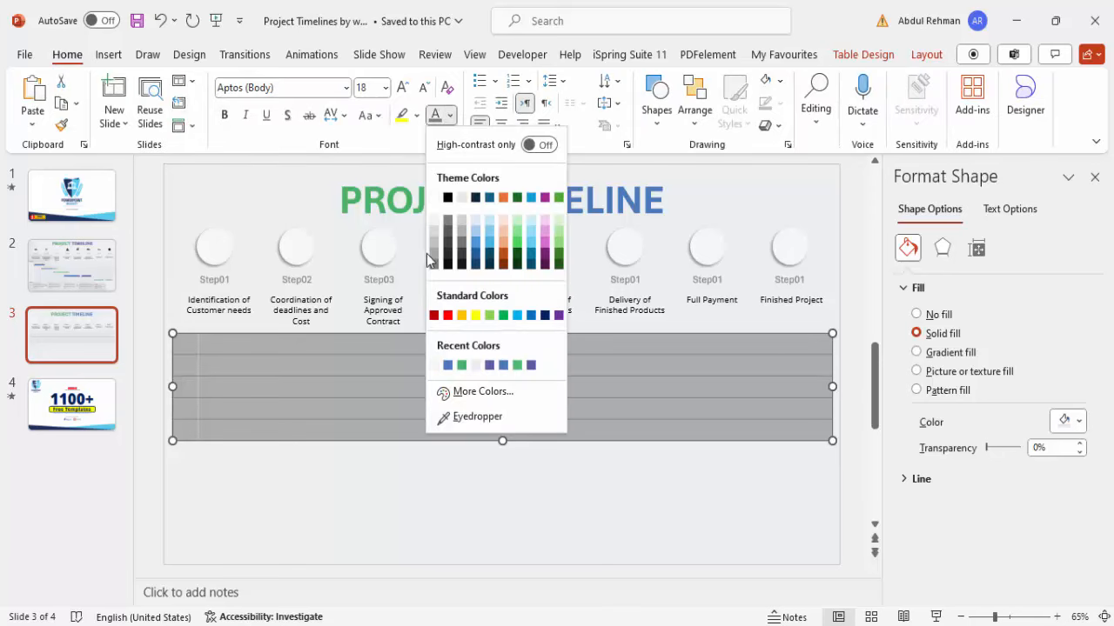
click(446, 198)
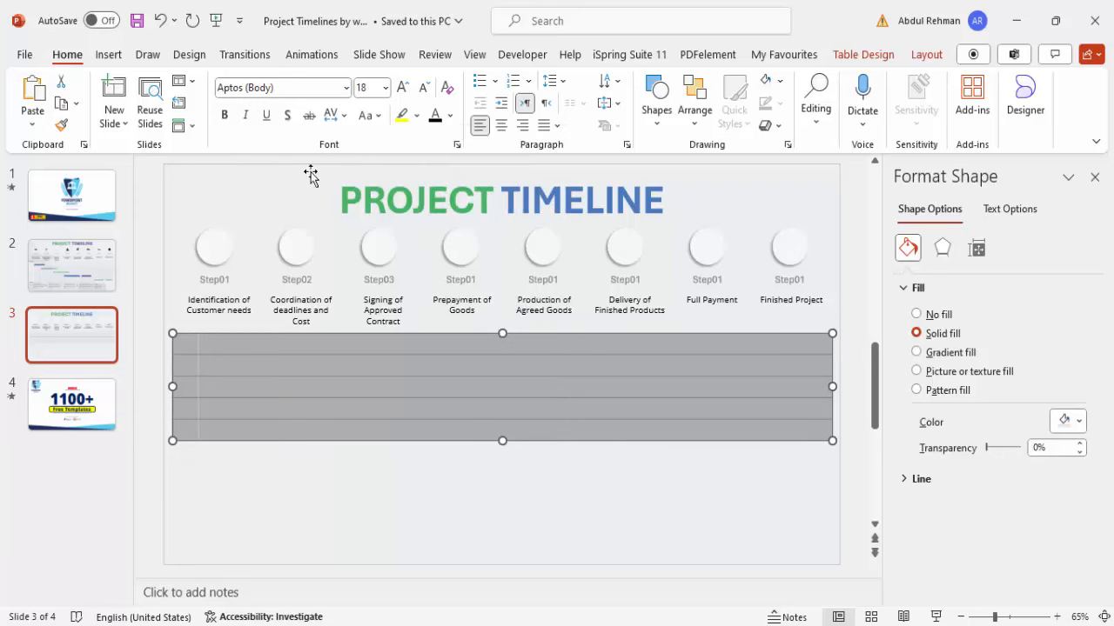
click(223, 117)
click(186, 354)
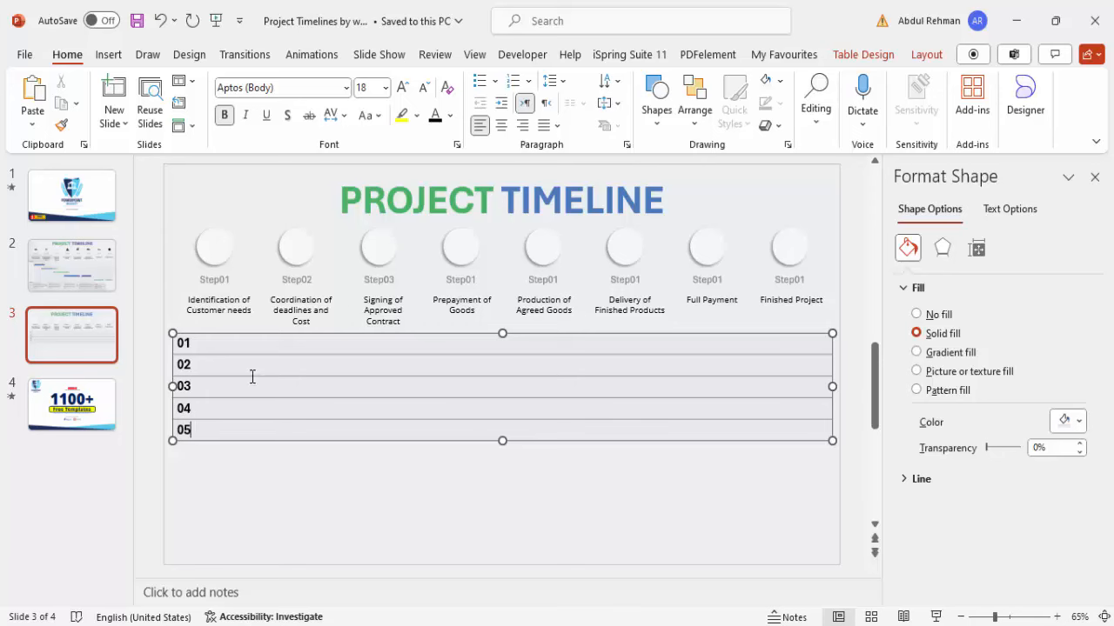
click(243, 465)
Add a text box reading "Week" just above the table's number column
click(108, 54)
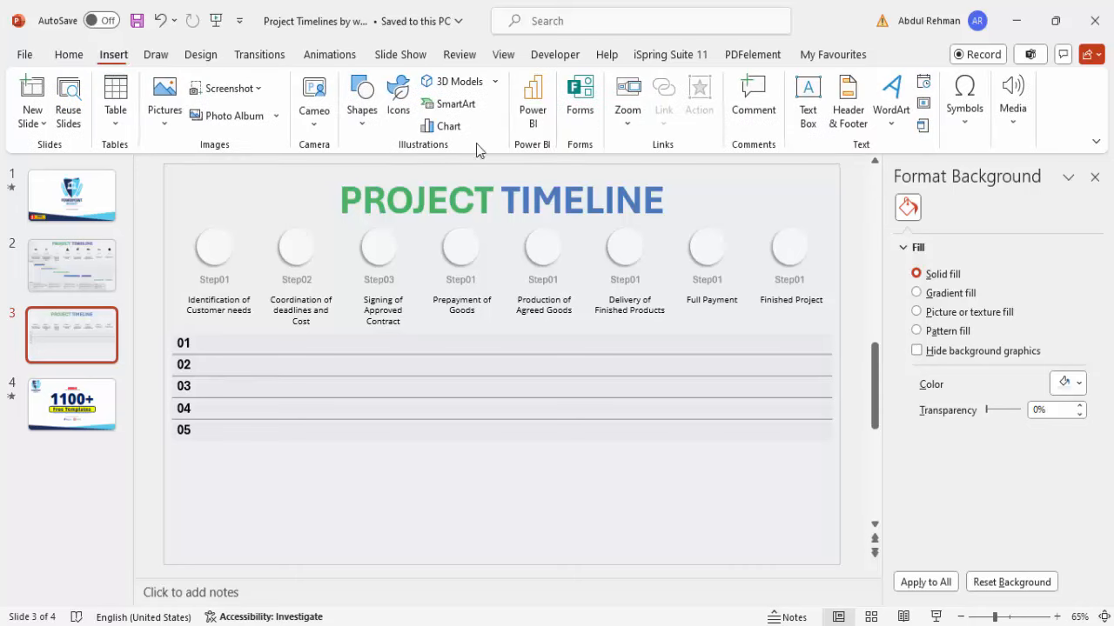
click(807, 101)
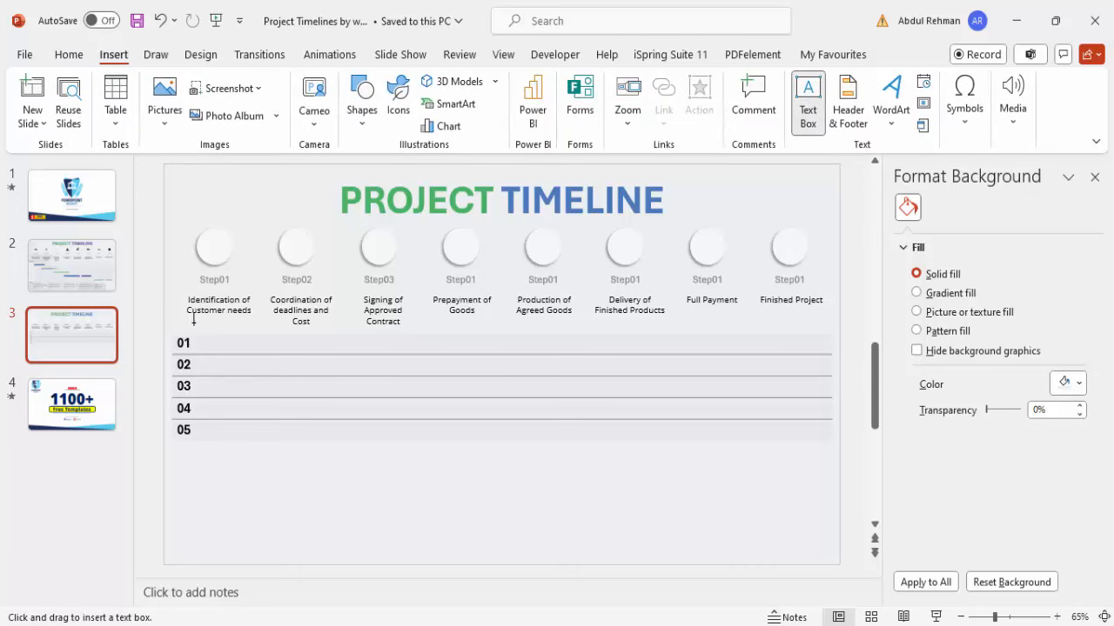
drag(173, 320, 233, 329)
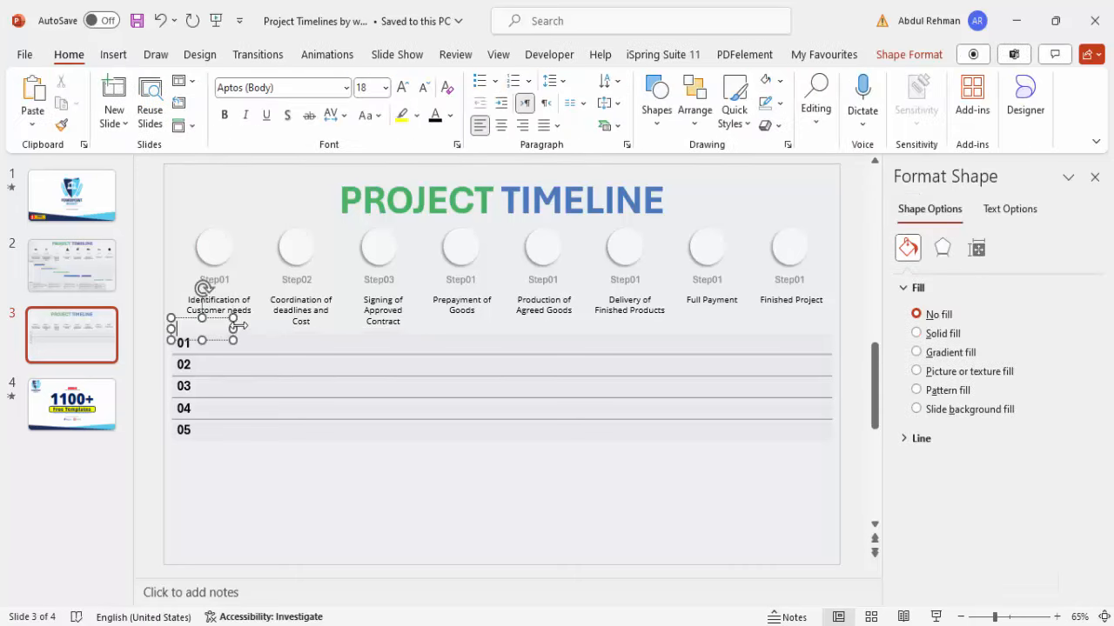
text(Week)
drag(213, 320, 205, 317)
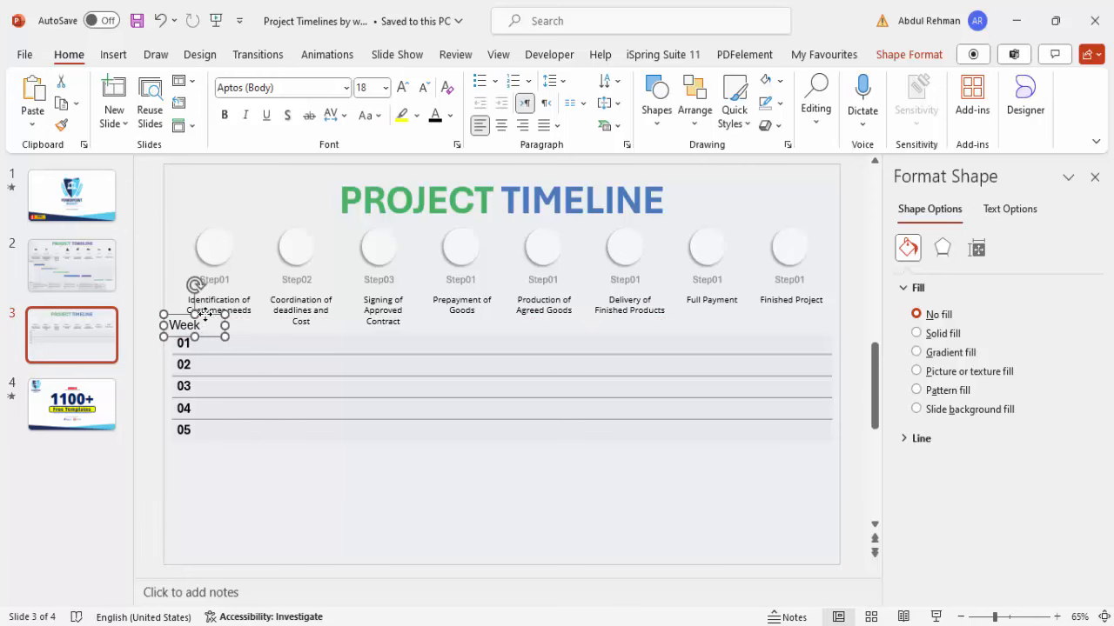
click(320, 466)
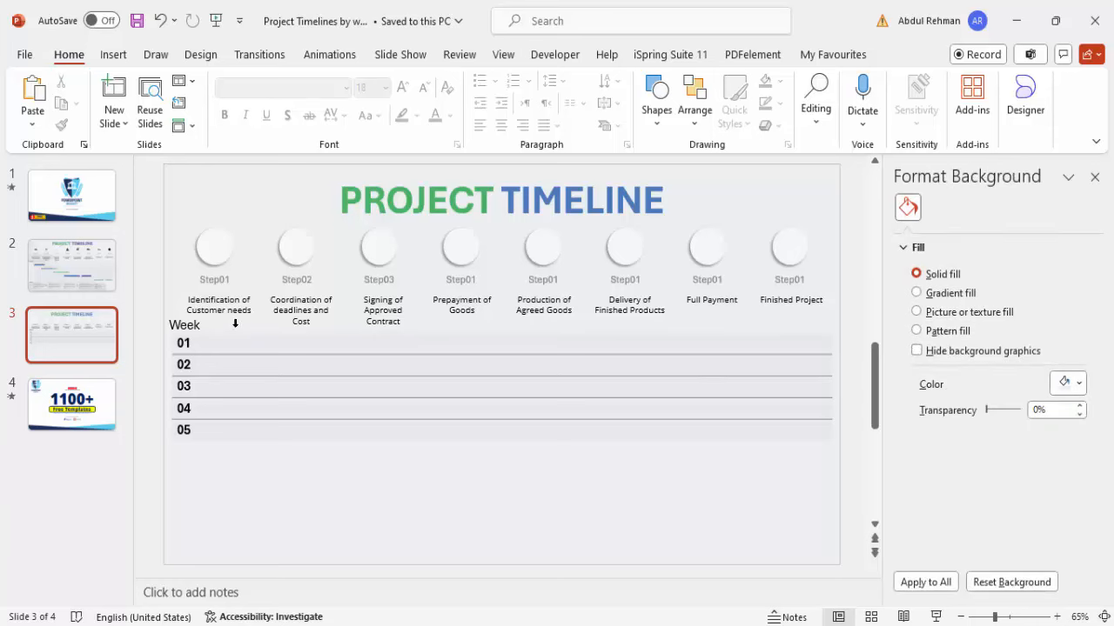
Draw a rounded rectangle about 5.02" wide and 1.06" high over the first table rows and fully round its ends
click(113, 54)
click(369, 129)
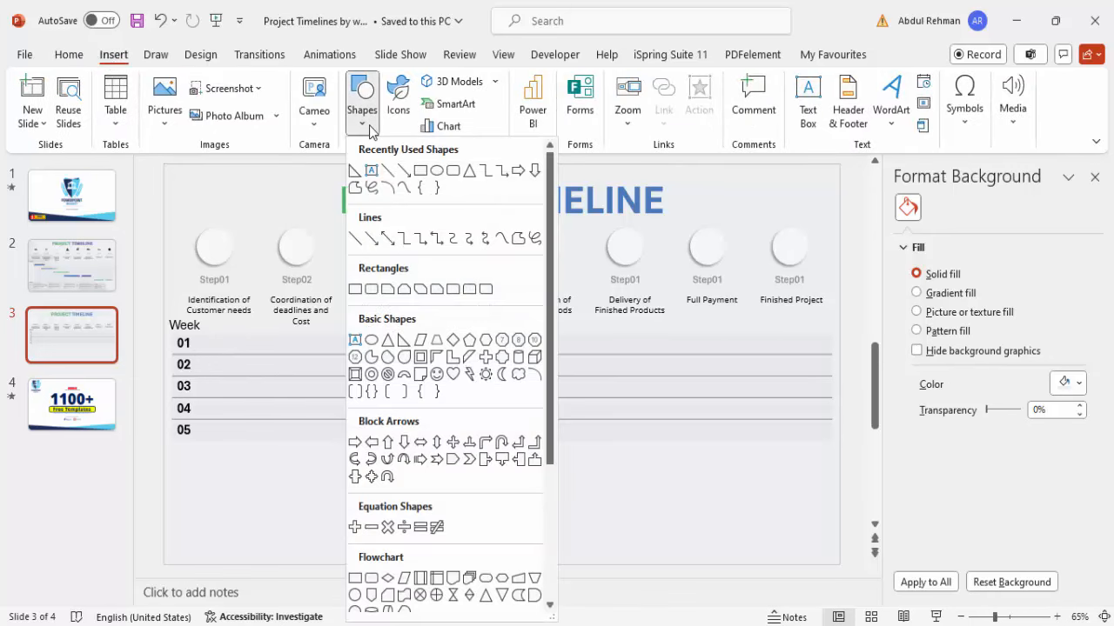
click(372, 290)
drag(224, 336, 479, 393)
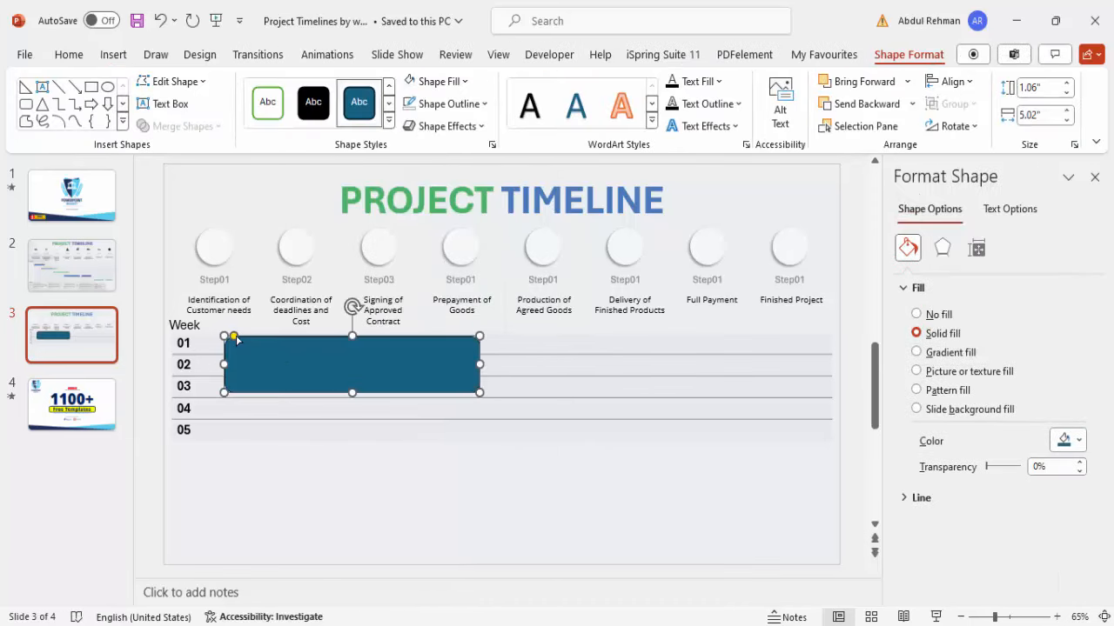
drag(234, 336, 301, 341)
Remove the rounded rectangle's outline and fill it with the recently used green
click(448, 104)
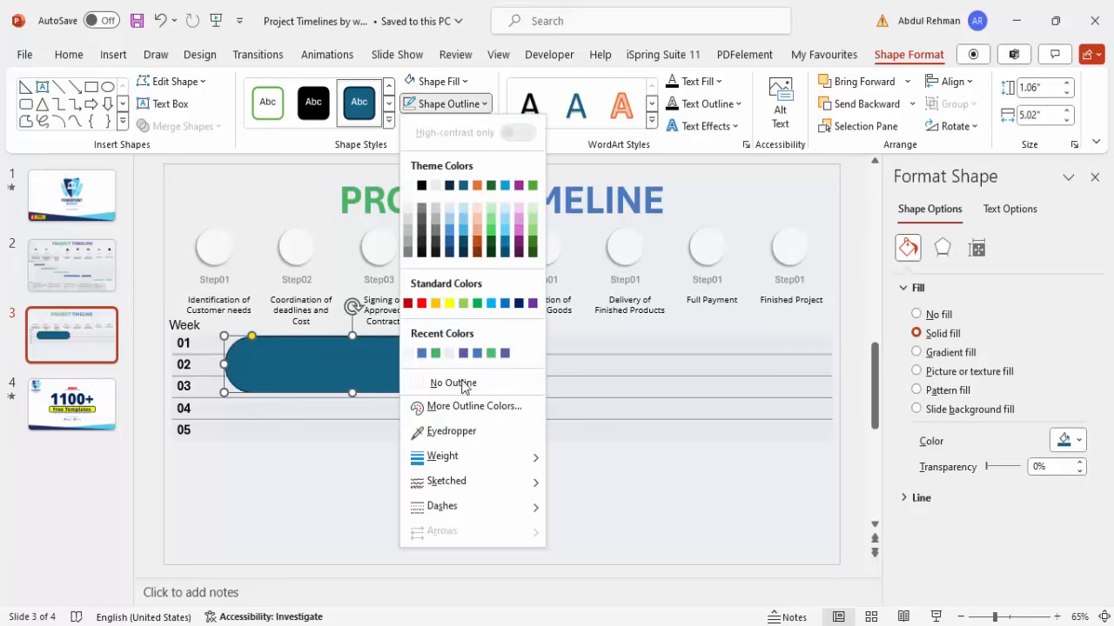
click(461, 387)
click(453, 81)
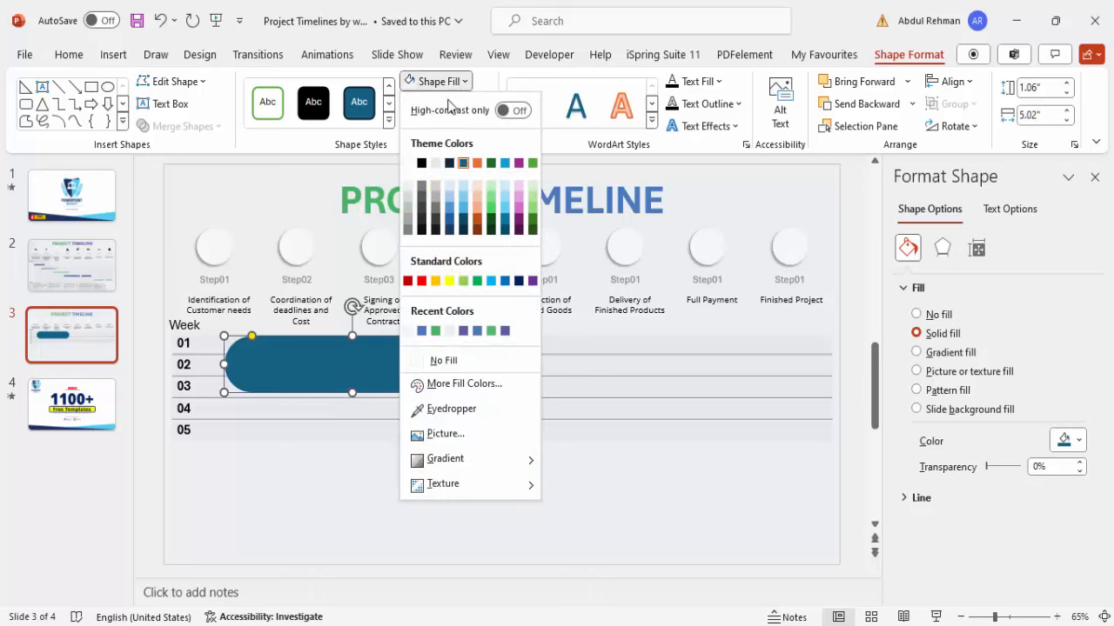
click(490, 330)
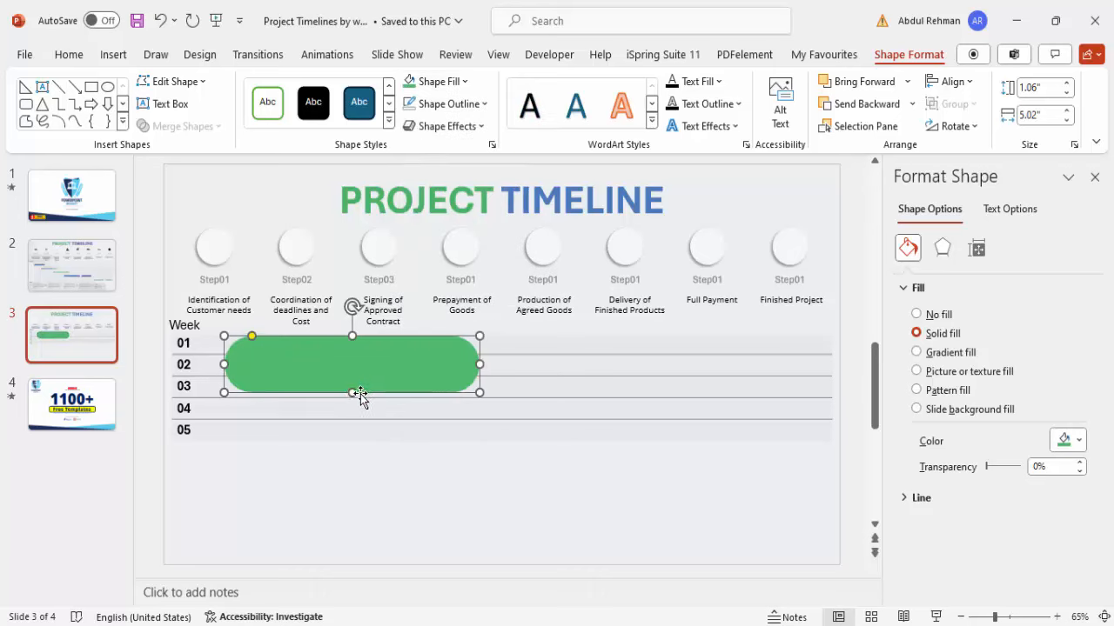
Resize the green bar to 0.14" high and 2.8" wide, starting right beside the 01 label
drag(353, 392, 355, 345)
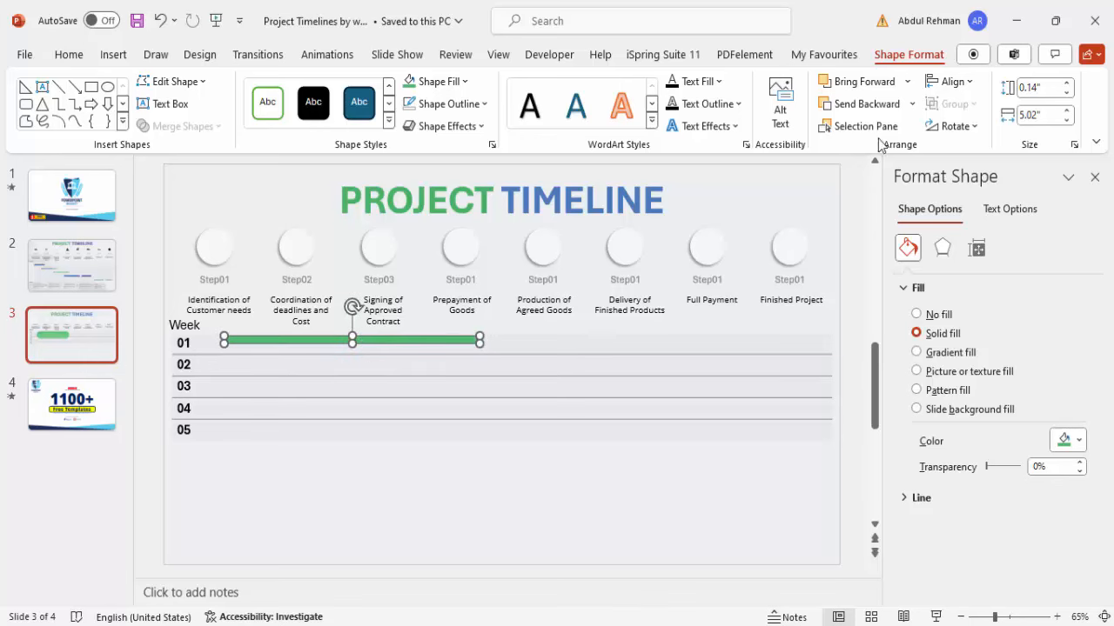
drag(1065, 122, 1065, 122)
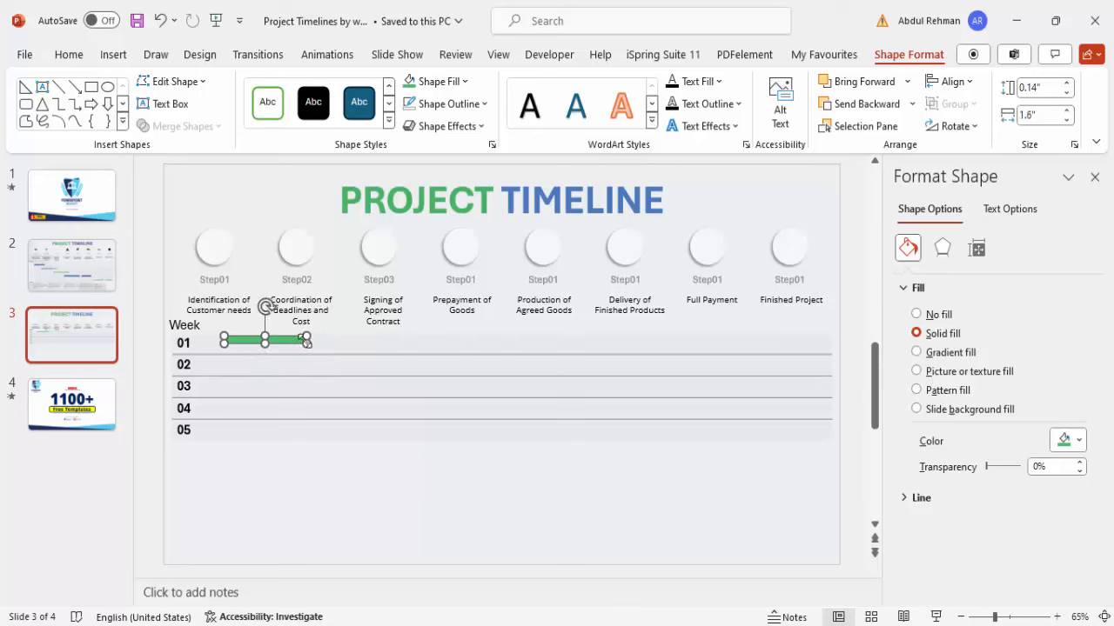
drag(288, 341, 259, 341)
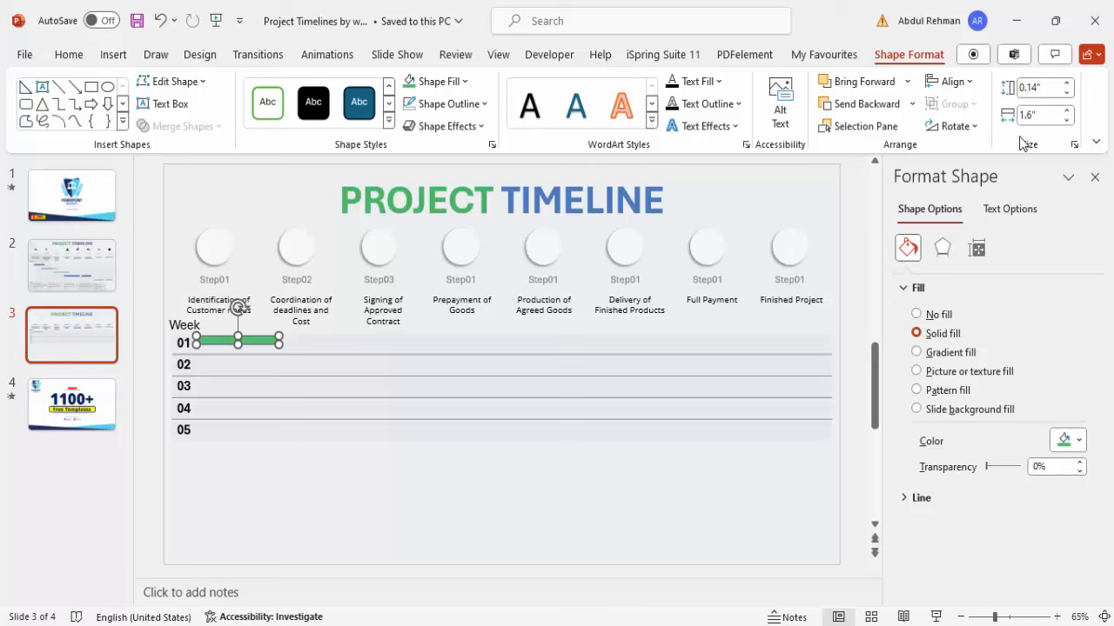
drag(1065, 112, 1066, 116)
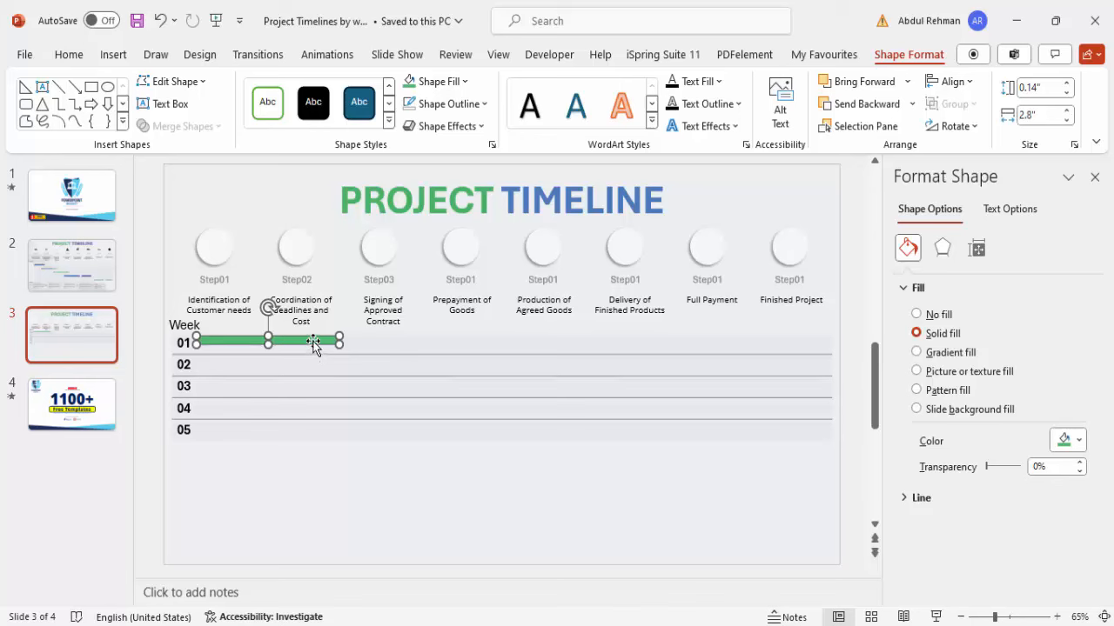
Copy the green bar from row 01 into row 02 and set the copy's width to 0.6"
drag(314, 344, 388, 366)
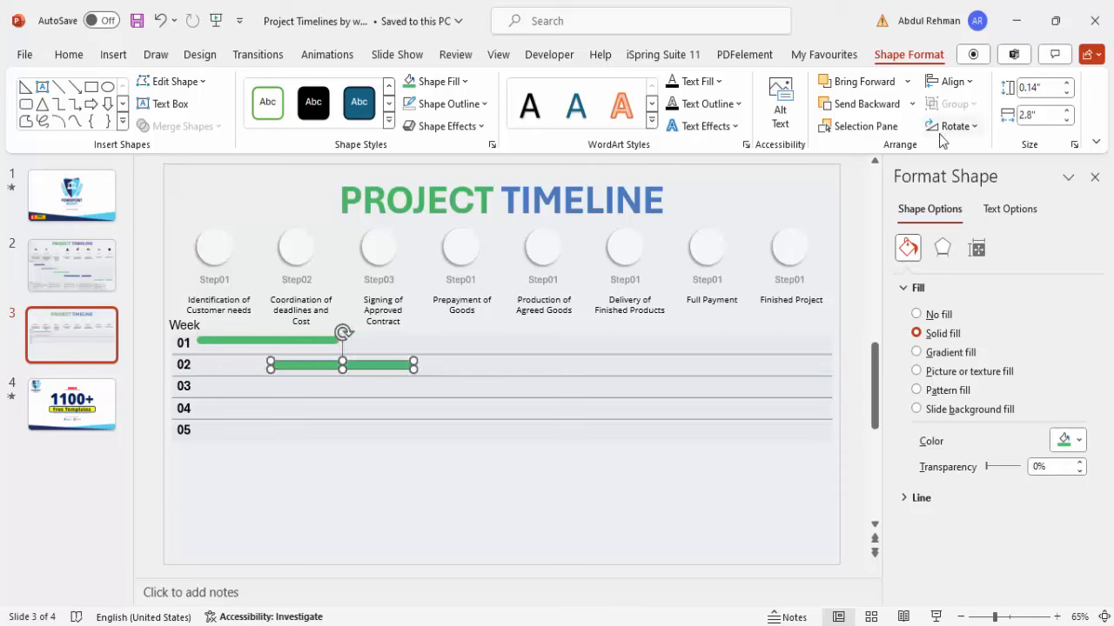
click(1068, 121)
click(1067, 121)
click(1067, 121)
click(1068, 121)
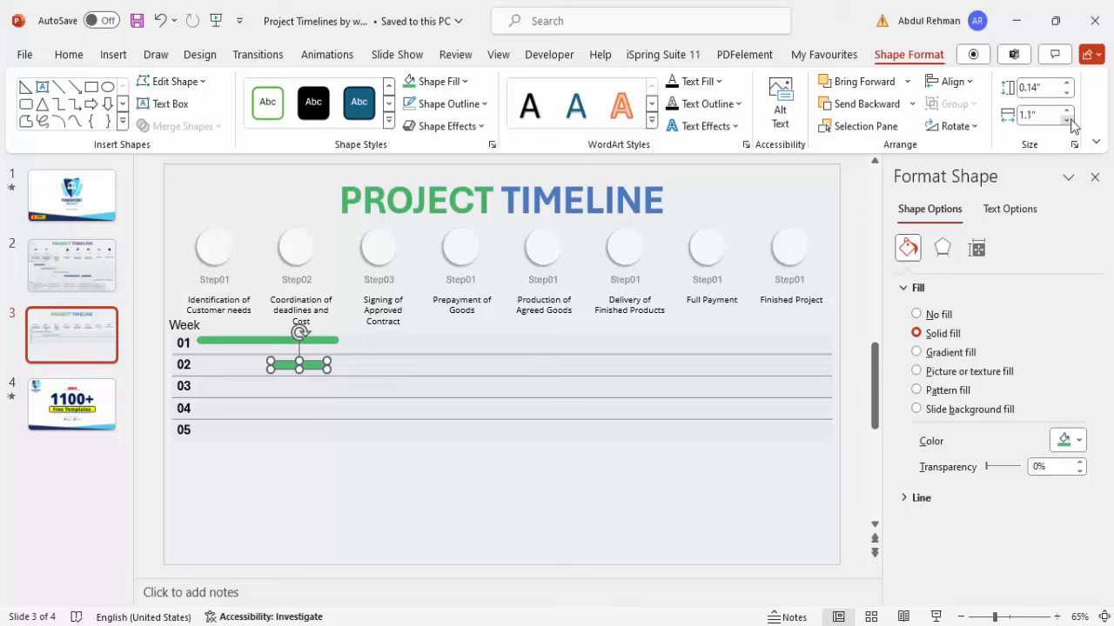
click(1068, 121)
Move the short row 02 bar beneath Signing of Approved Contract and fill it with the recently used purple
drag(289, 407, 380, 409)
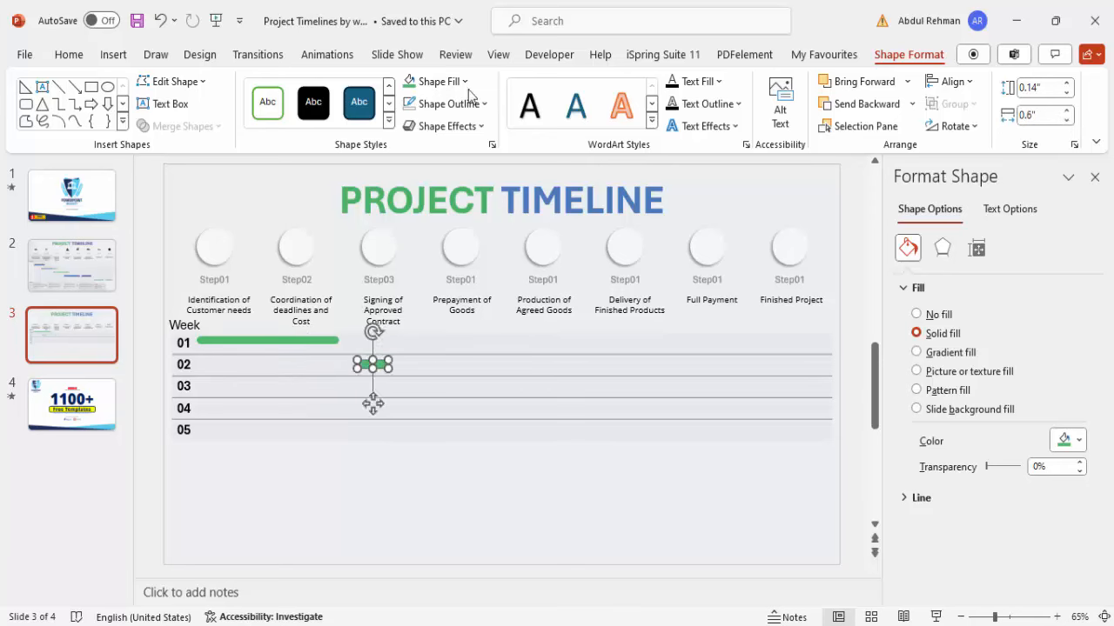
click(439, 82)
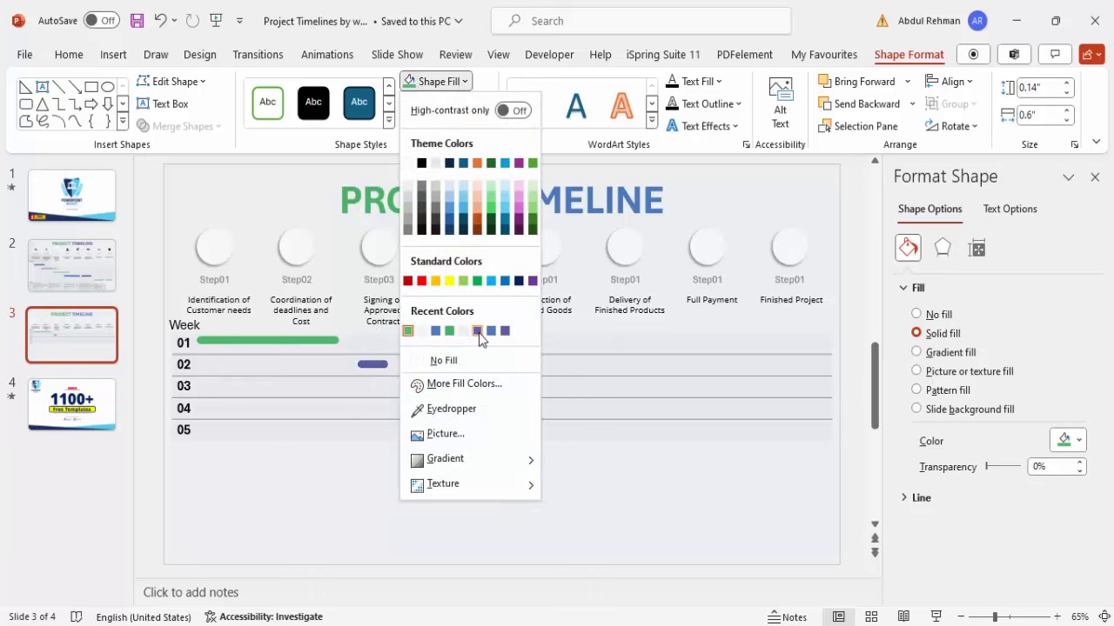
click(478, 330)
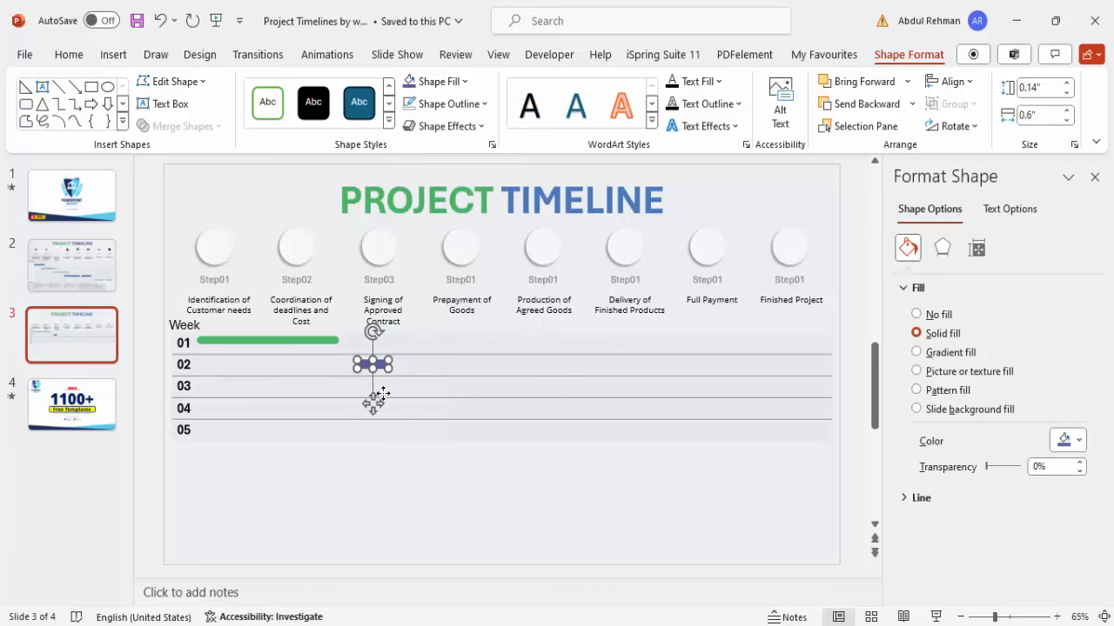
Copy the purple bar into row 03, starting beneath Prepayment of Goods, and set the copy's width to 2.9"
drag(373, 403, 385, 430)
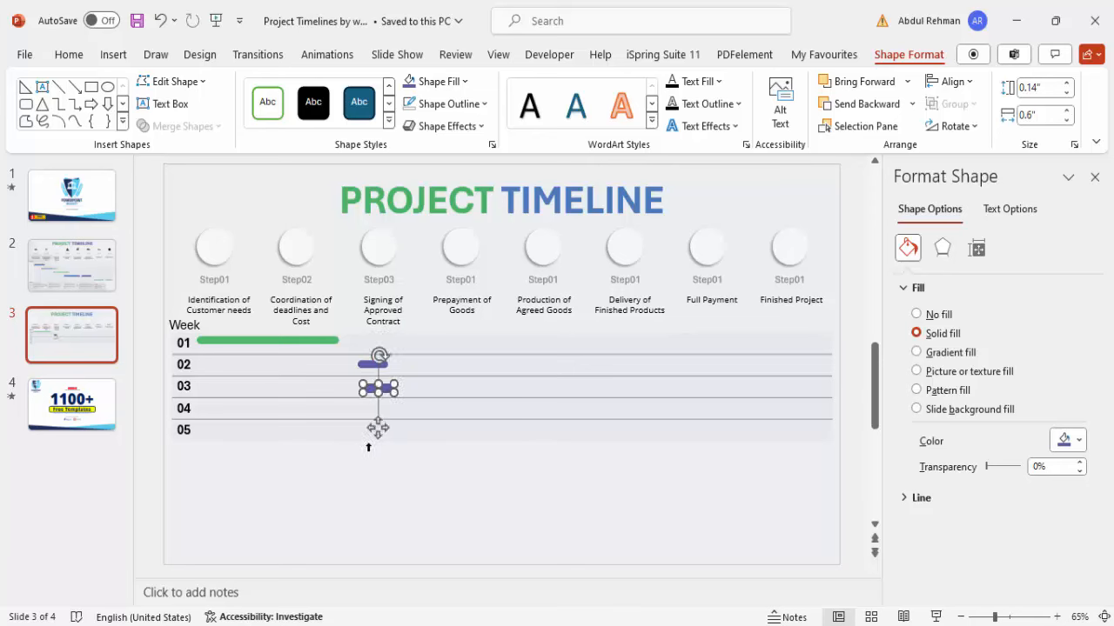
drag(377, 428, 449, 424)
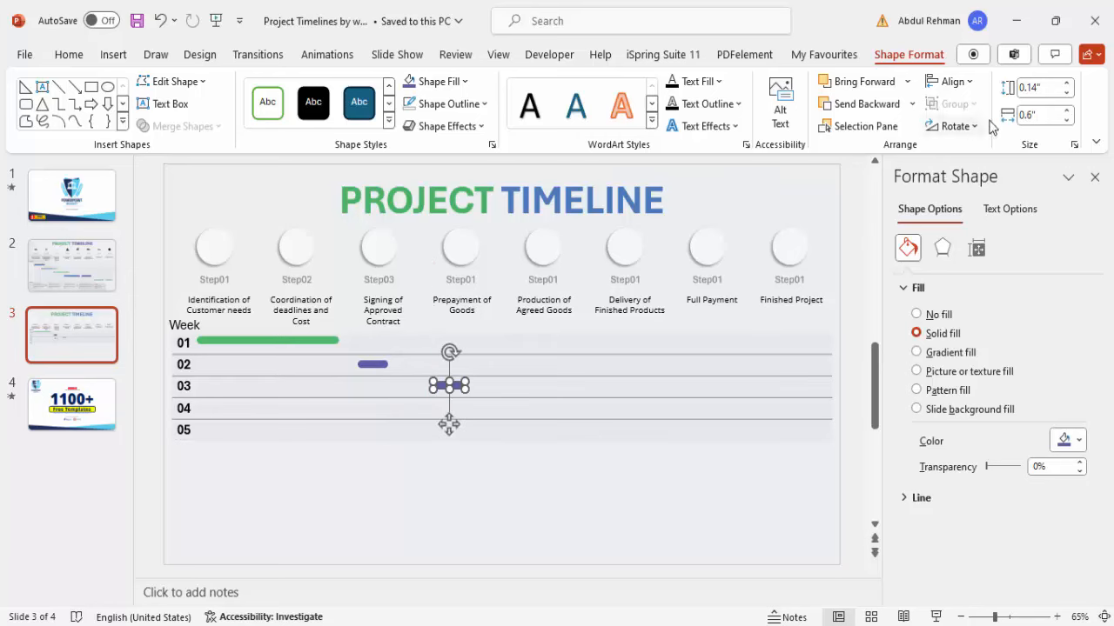
click(1070, 110)
click(1069, 111)
click(1069, 111)
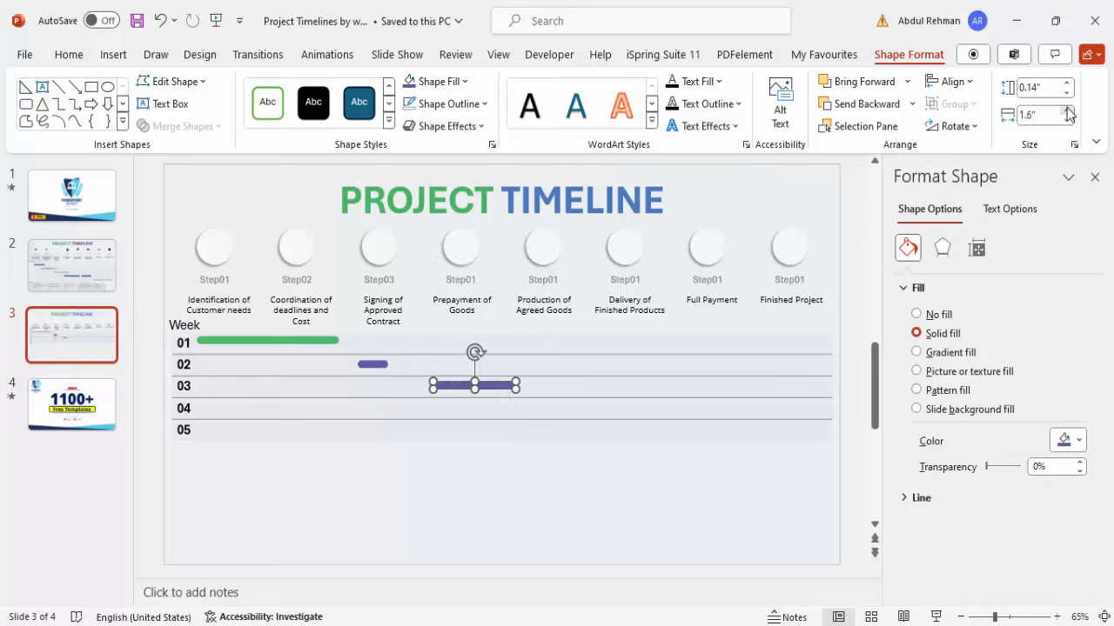
click(1070, 111)
click(1069, 111)
click(1068, 110)
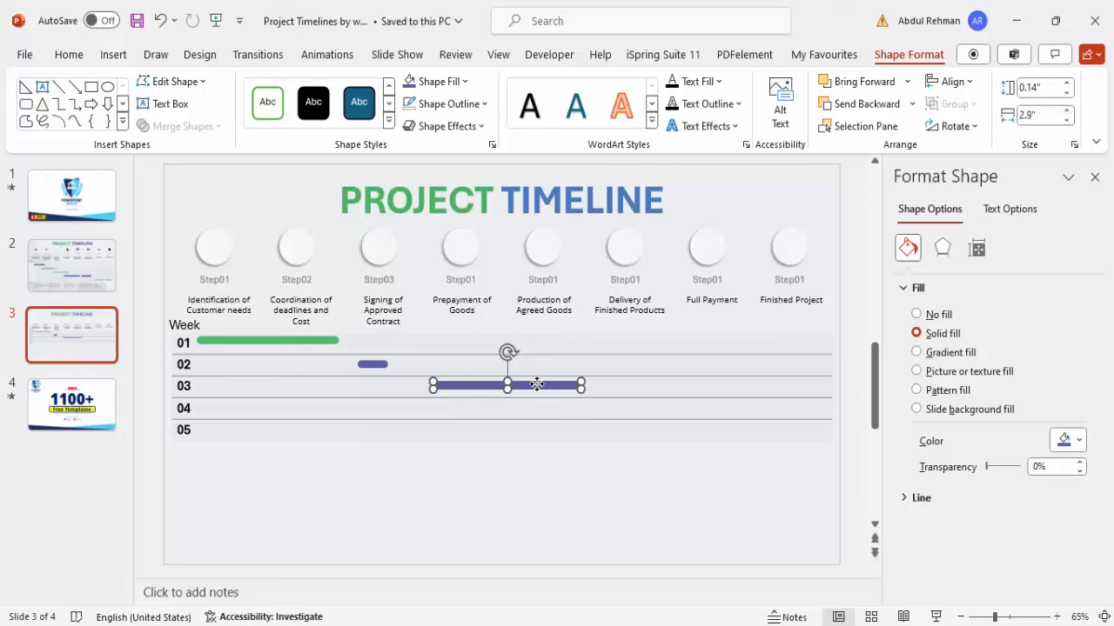
drag(537, 384, 537, 386)
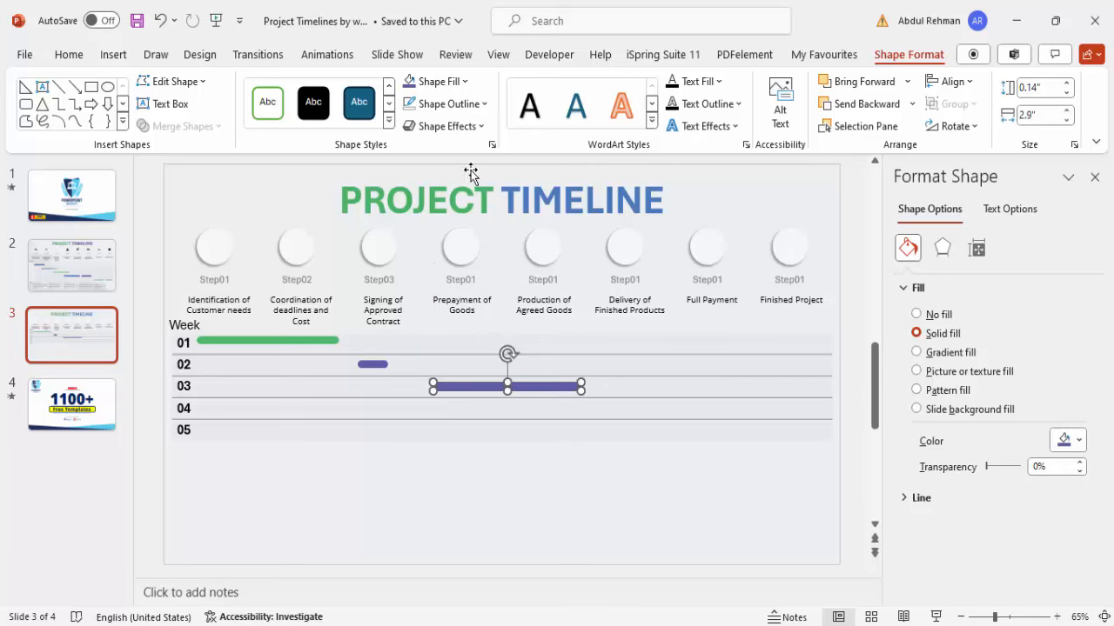
Fill the row 03 bar with the recently used blue
click(461, 82)
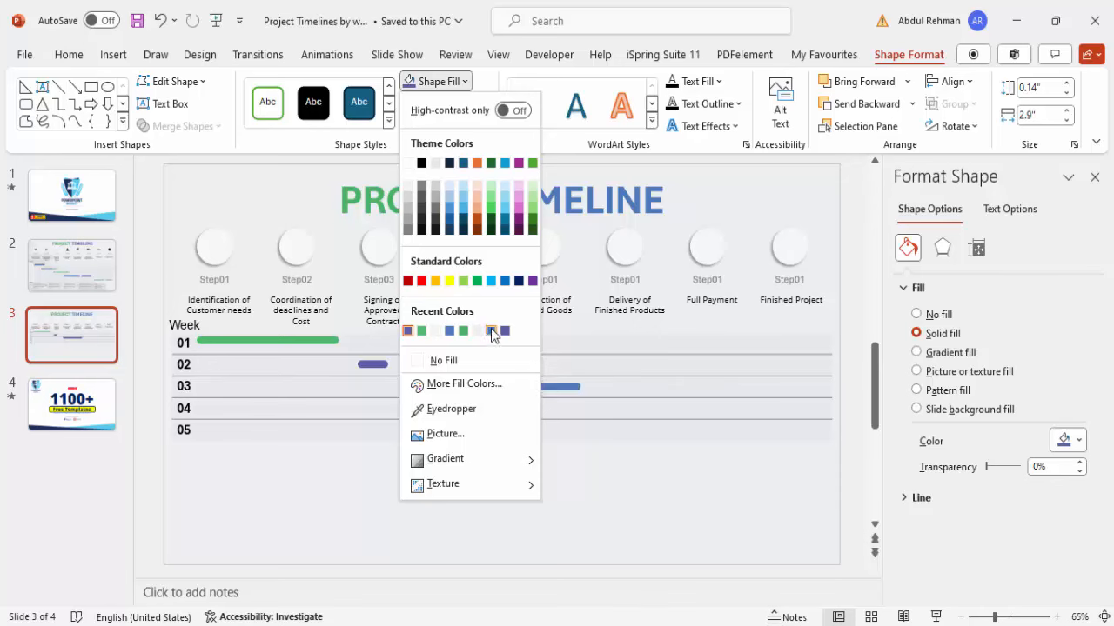
click(492, 330)
click(471, 451)
Duplicate the blue bar into row 04, starting beneath Delivery of Finished Products, and set its width to 1.6"
click(570, 386)
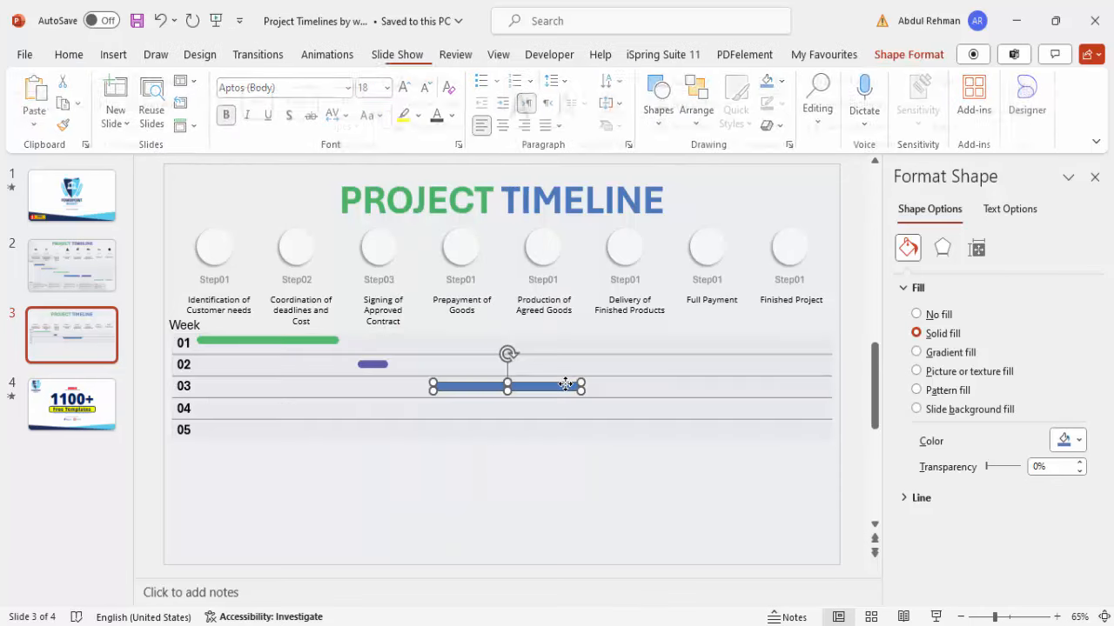
key(ctrl+d)
drag(566, 396, 718, 409)
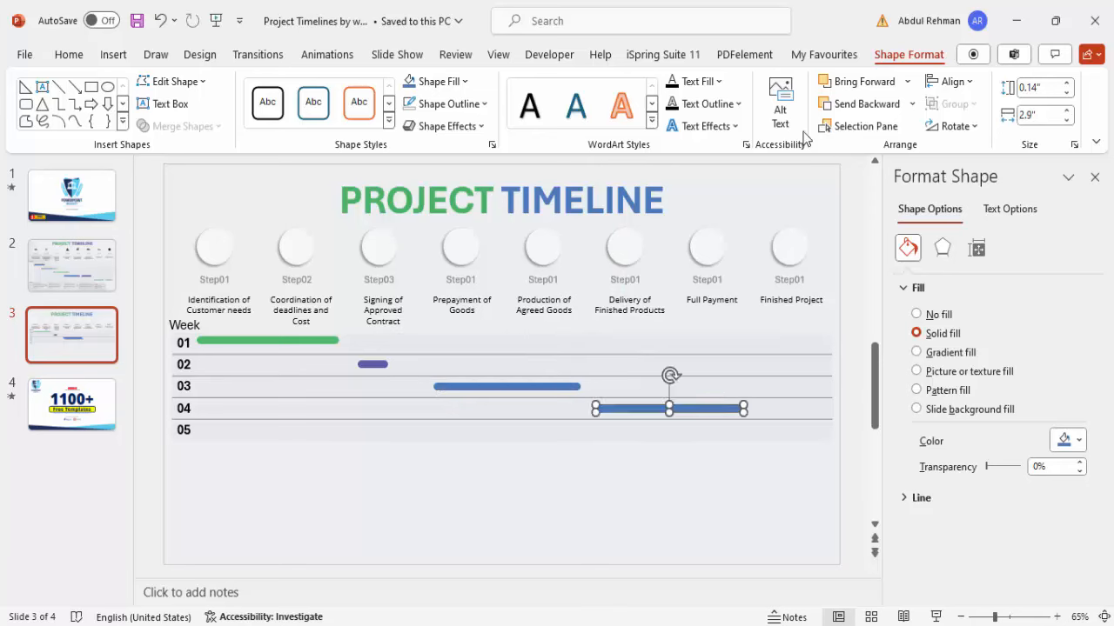
drag(1064, 122, 1064, 124)
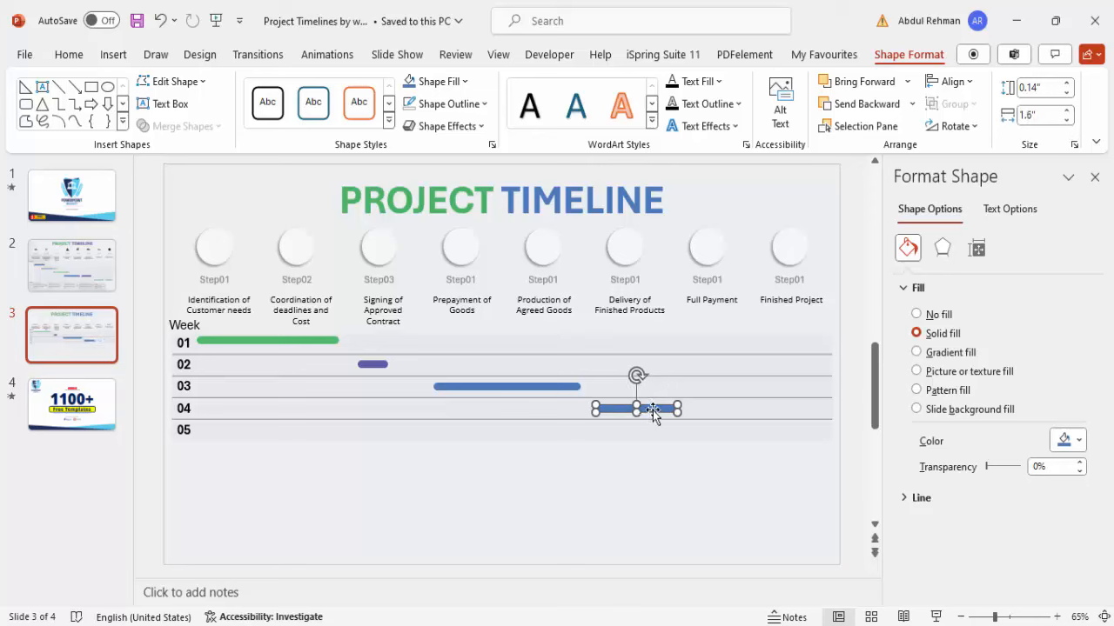
Duplicate the row 04 bar into row 05, starting beneath Full Payment, and set its width to 2.8"
key(ctrl+d)
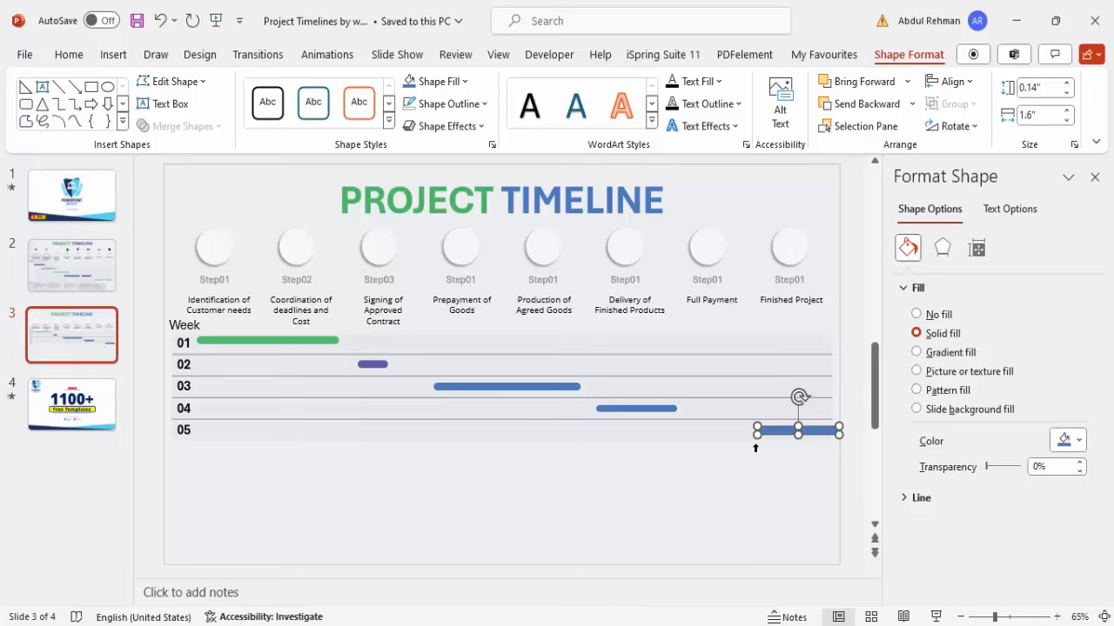
drag(774, 433, 703, 432)
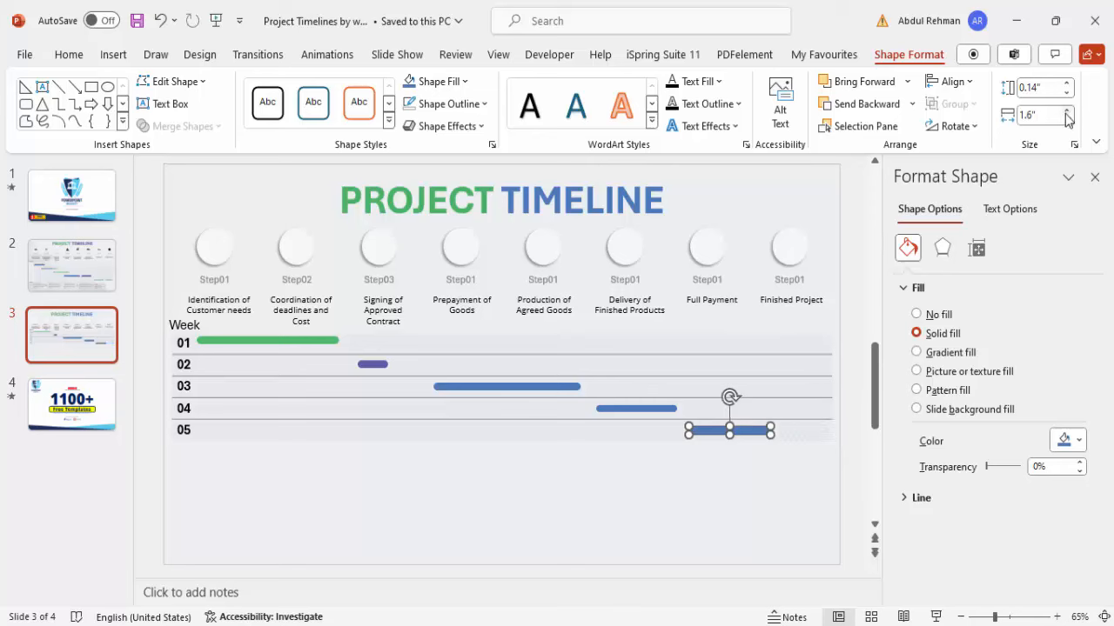
drag(1066, 113, 1066, 113)
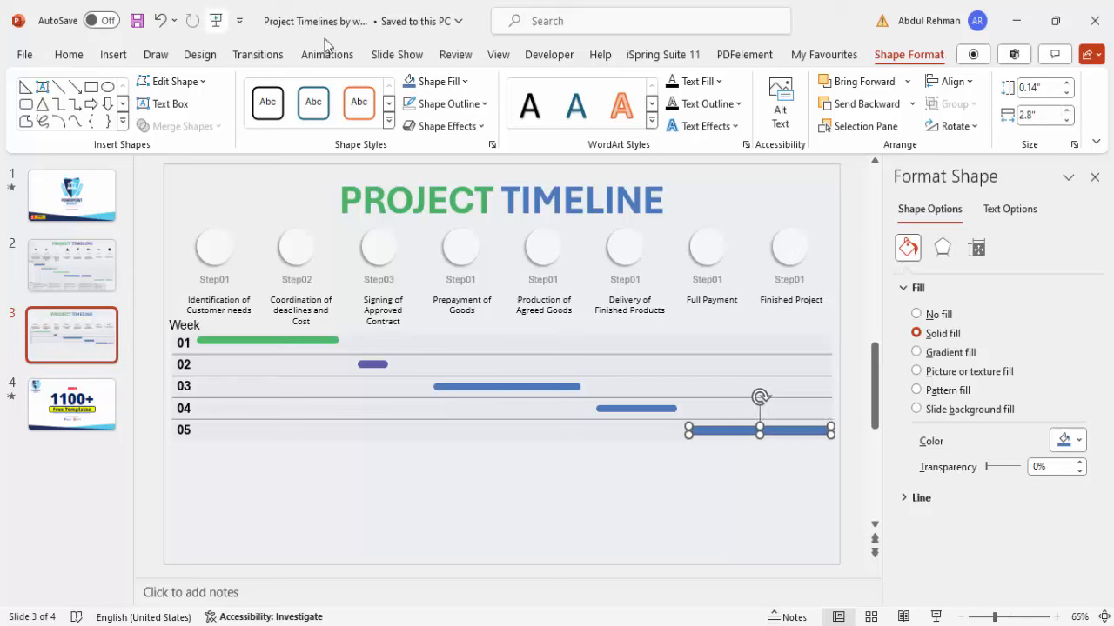
Fill the row 05 bar with the standard orange color
click(453, 81)
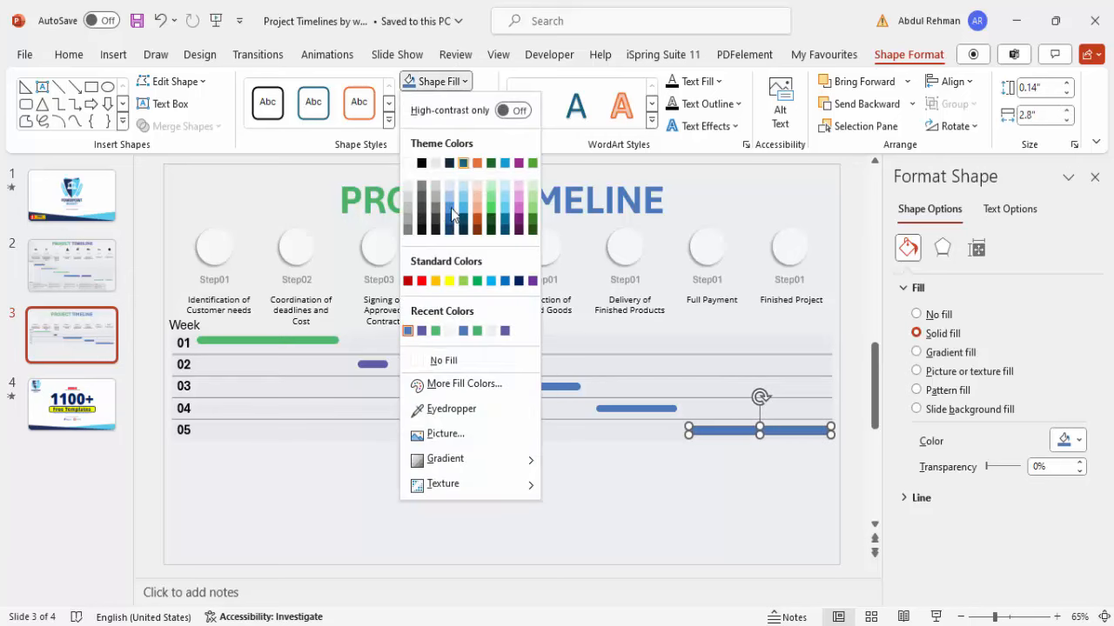
click(434, 282)
click(808, 197)
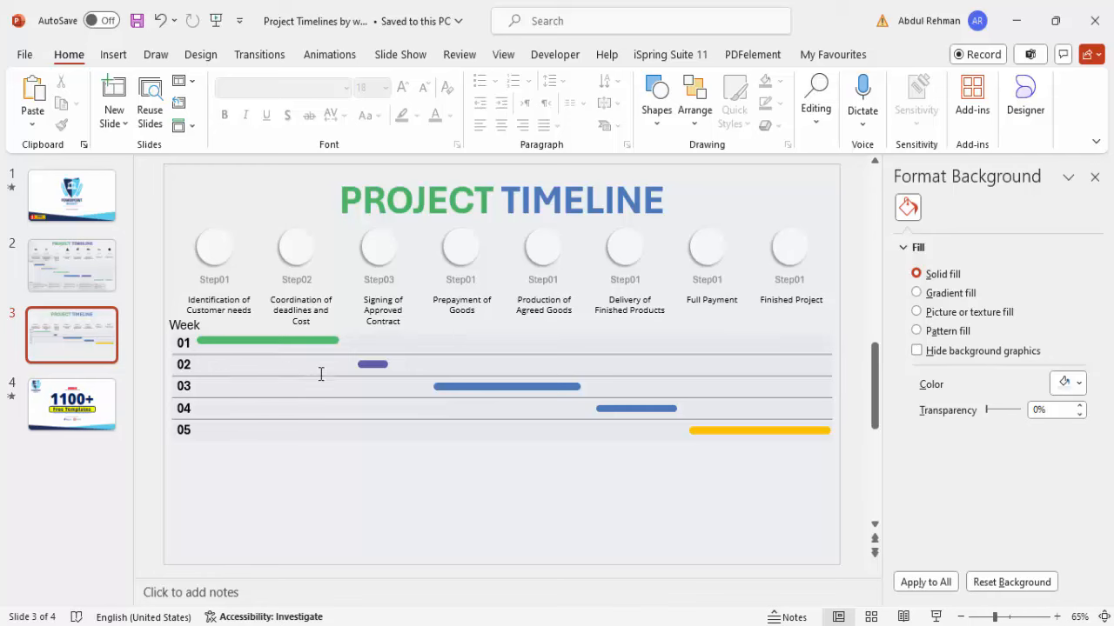
Copy the green row 01 bar below the table, aligned under the 05 label, and shrink the copy to 0.2" wide
click(281, 342)
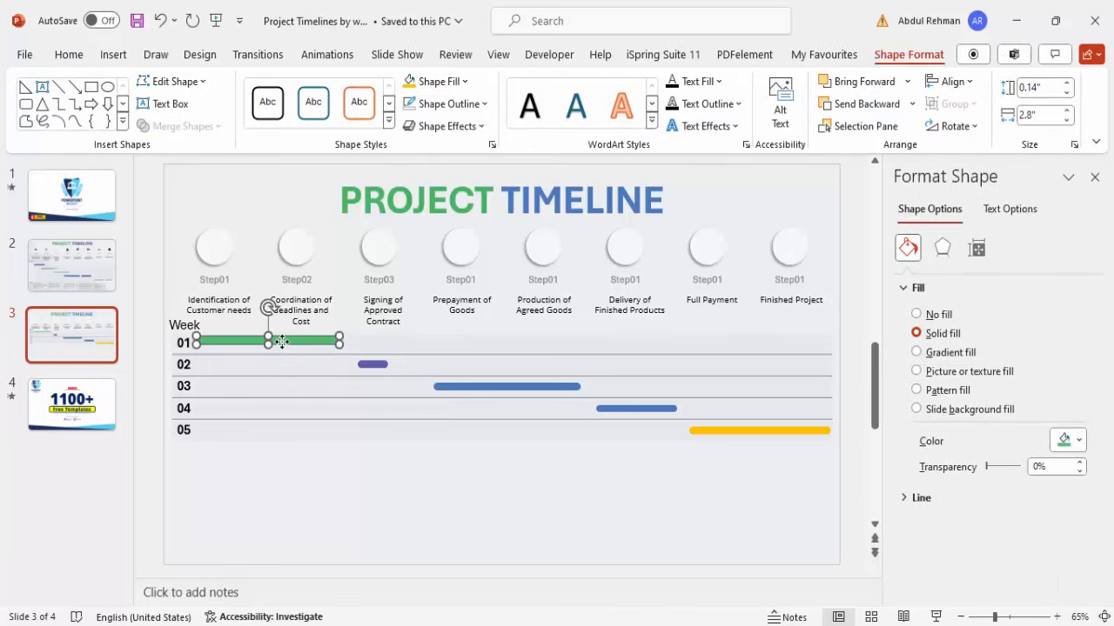
drag(281, 343, 257, 471)
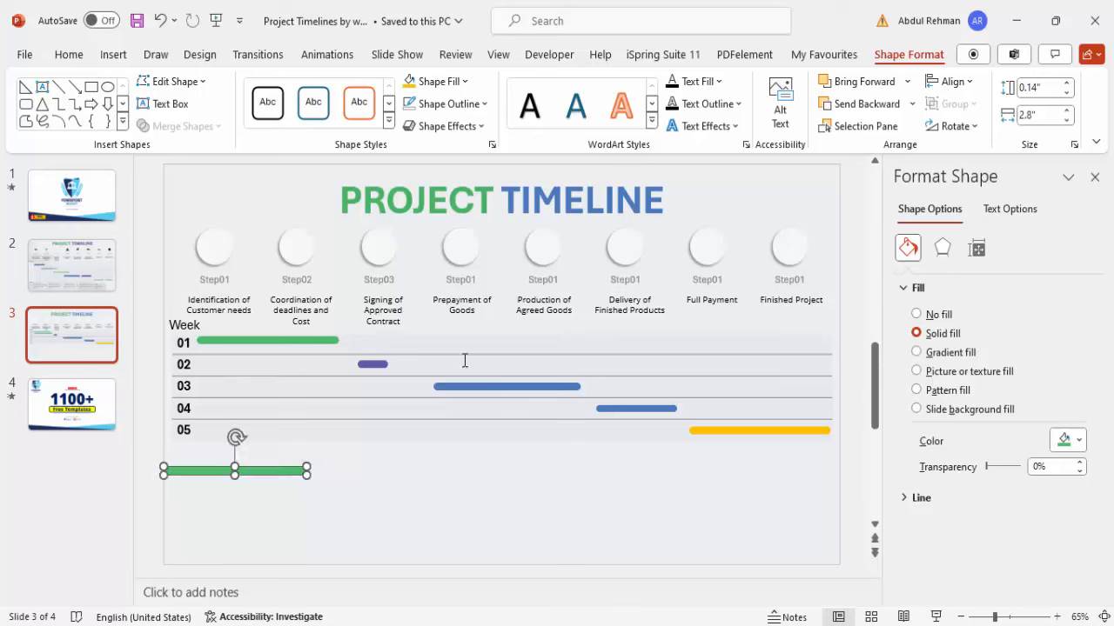
click(1067, 121)
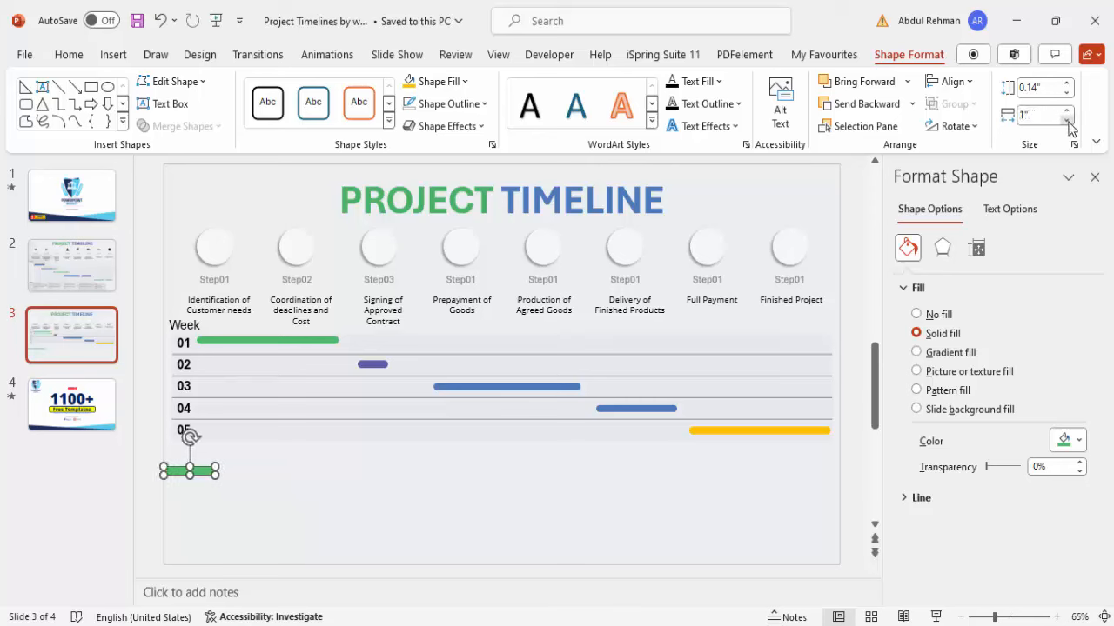
click(1066, 121)
click(1067, 121)
click(1067, 121)
click(1066, 121)
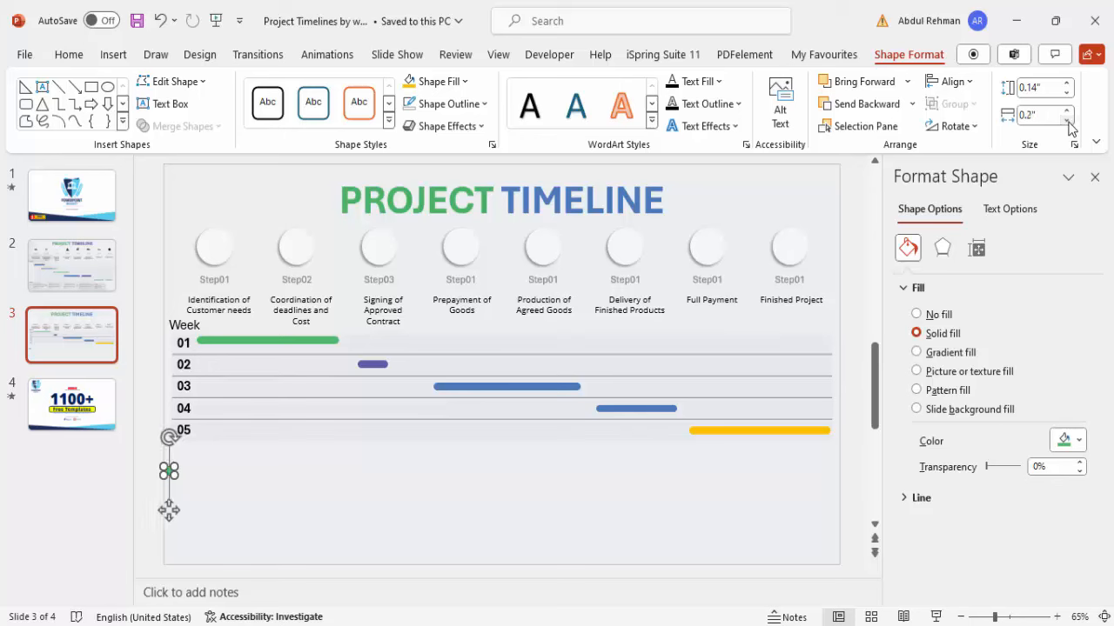
drag(167, 509, 178, 523)
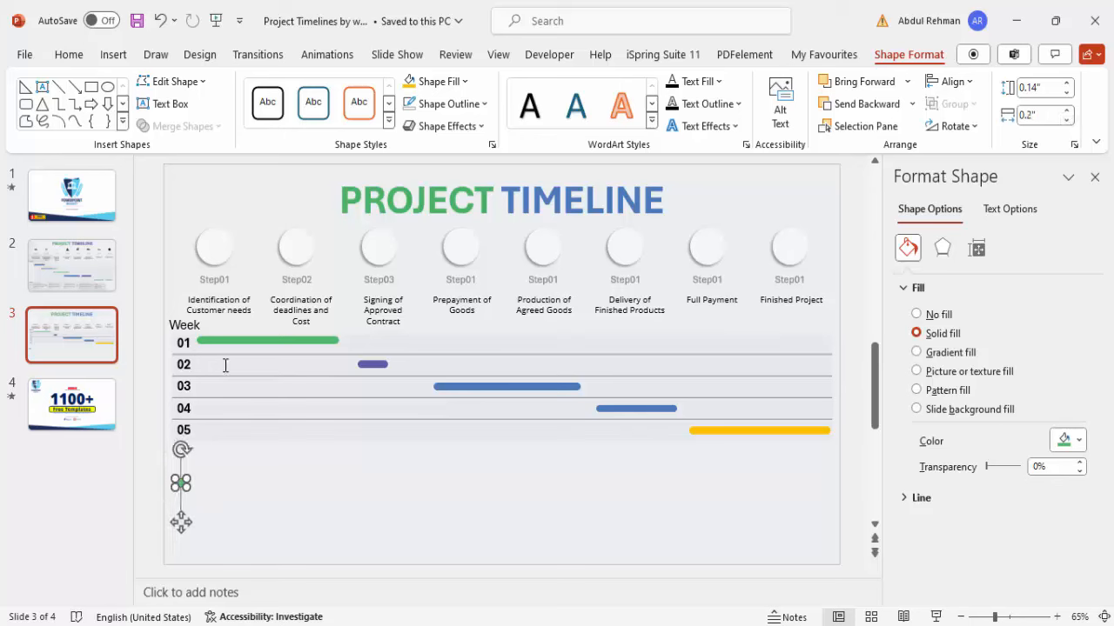
Copy the "Week" text box to just above the small green marker and change its text to "Tasks"
click(196, 325)
drag(179, 315, 178, 459)
double_click(178, 458)
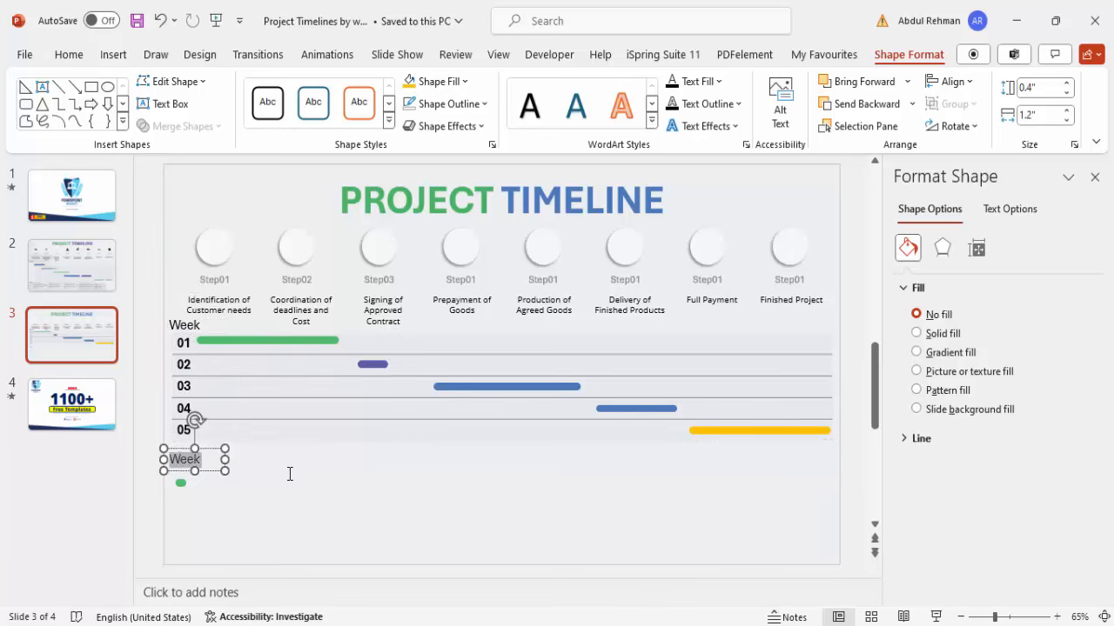
text(Tasks)
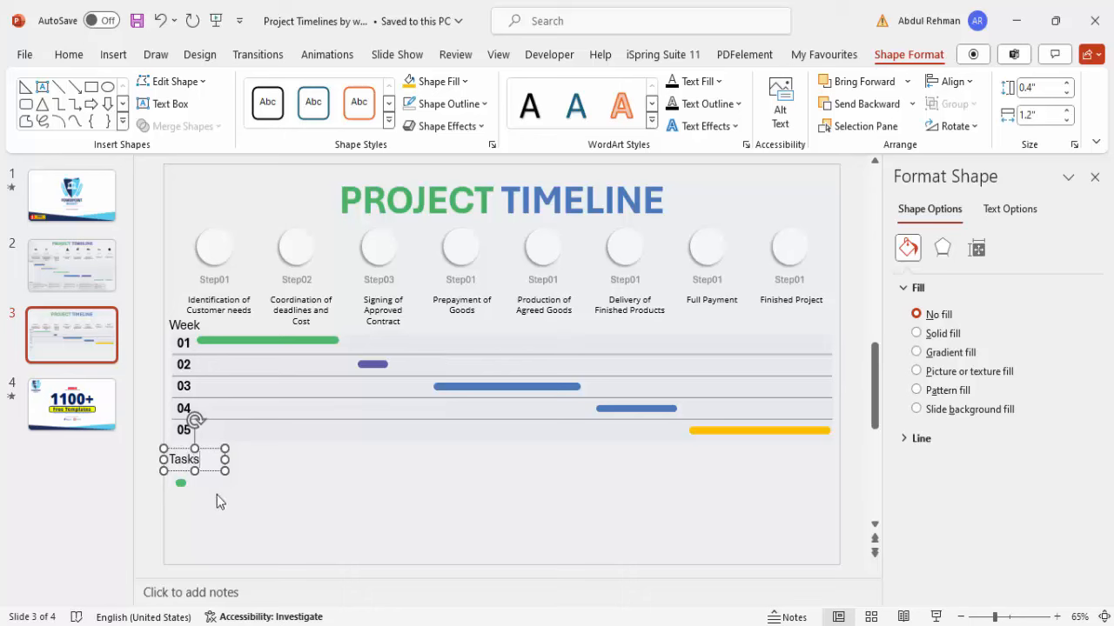
click(196, 502)
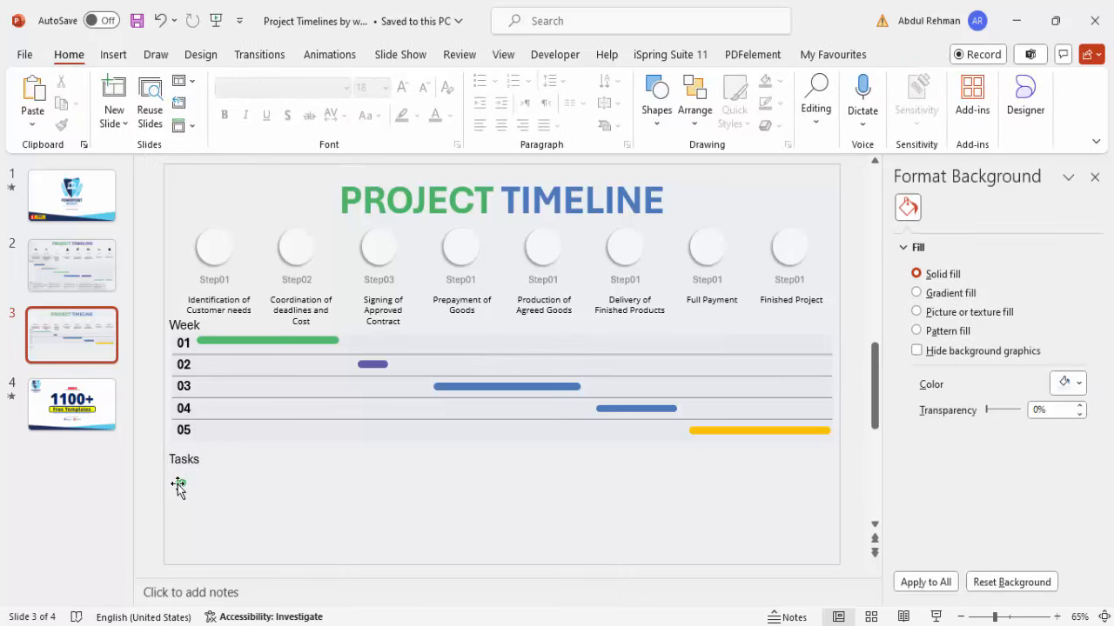
Add a text box beside the green marker with lorem placeholder text, trimmed to end at "congue massa"
click(180, 483)
click(113, 54)
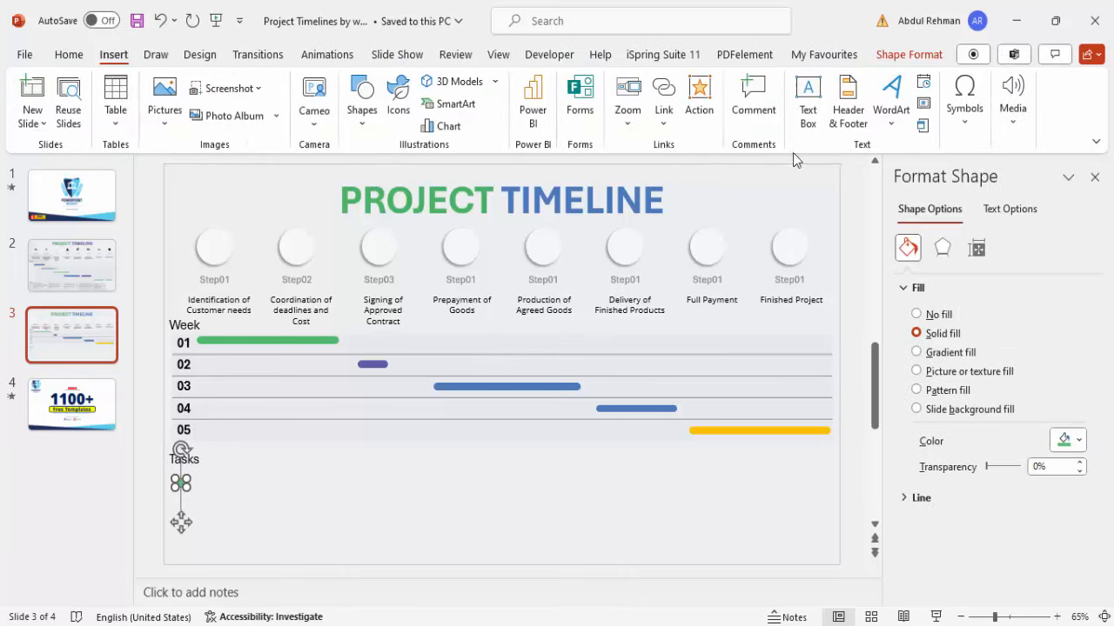
click(807, 100)
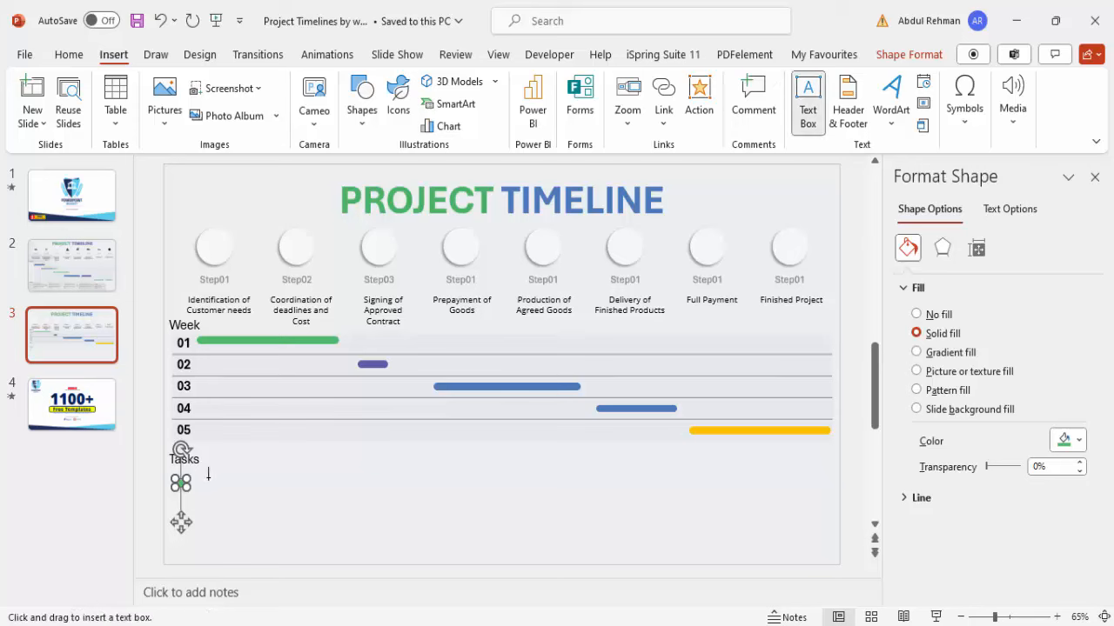
drag(208, 475, 362, 532)
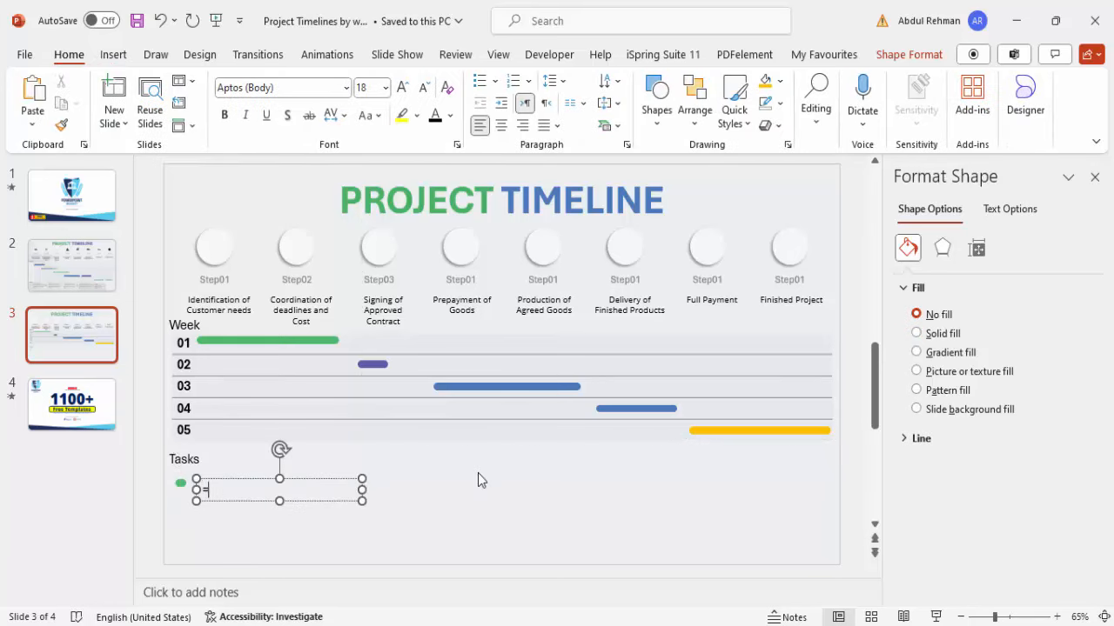
text(=lorem())
key(Return)
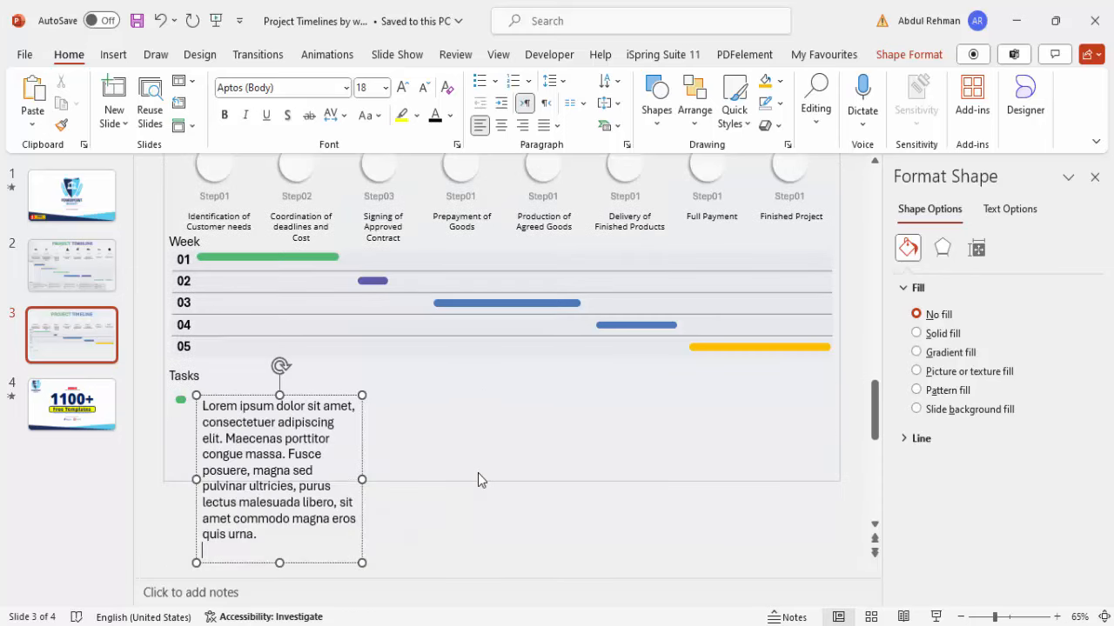
drag(289, 459, 444, 550)
key(Delete)
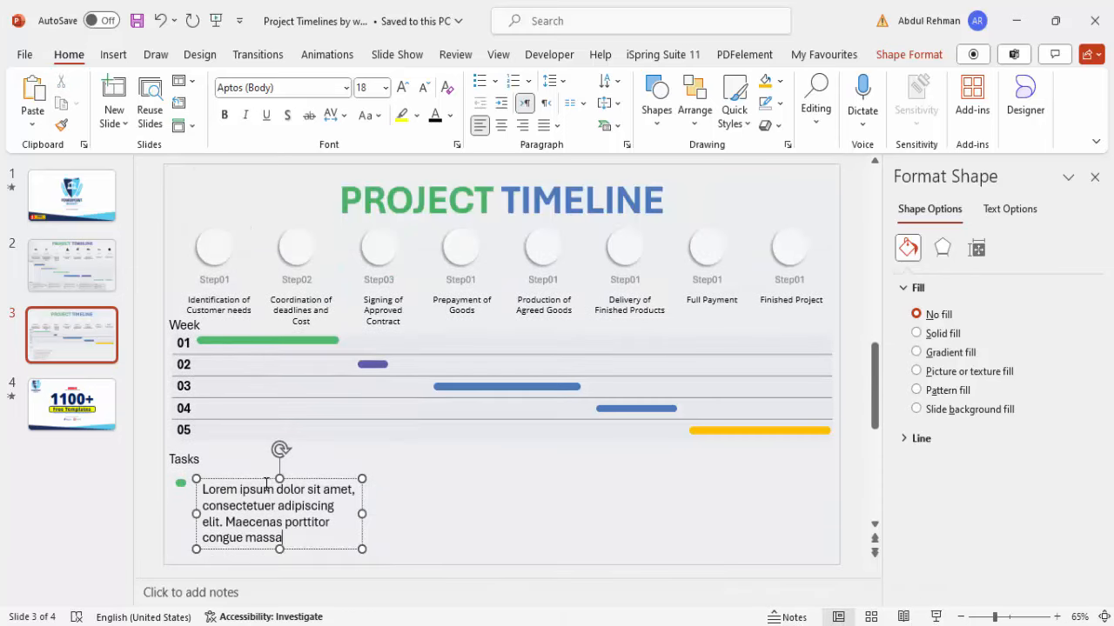
Set the placeholder text to 11 pt, narrow its text box, and align it beside the green marker
click(265, 475)
click(423, 87)
click(423, 87)
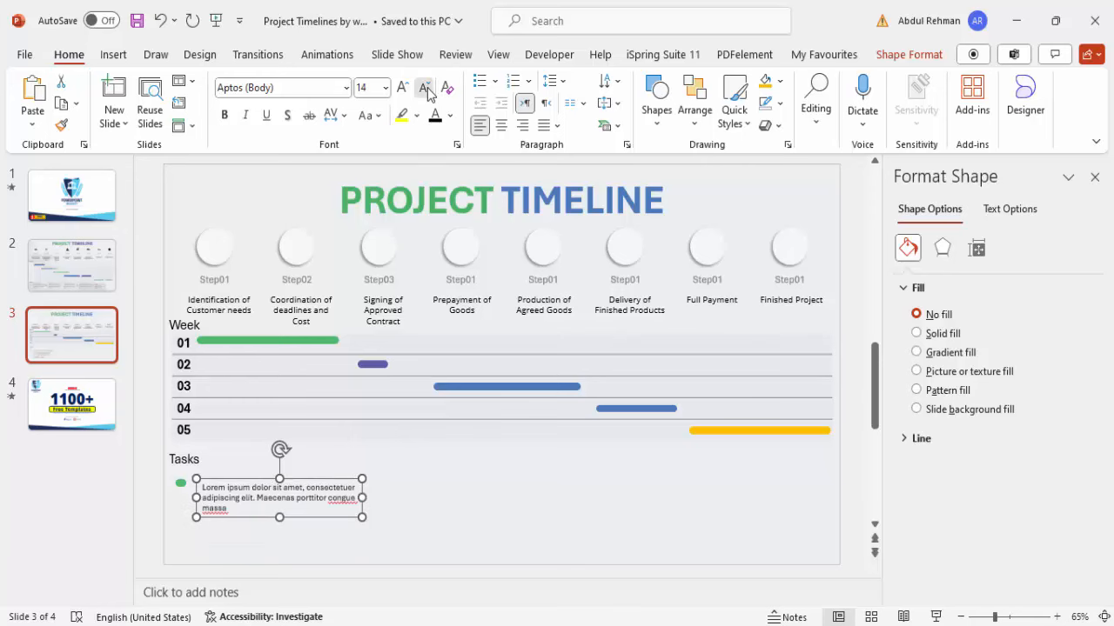
click(424, 87)
click(423, 87)
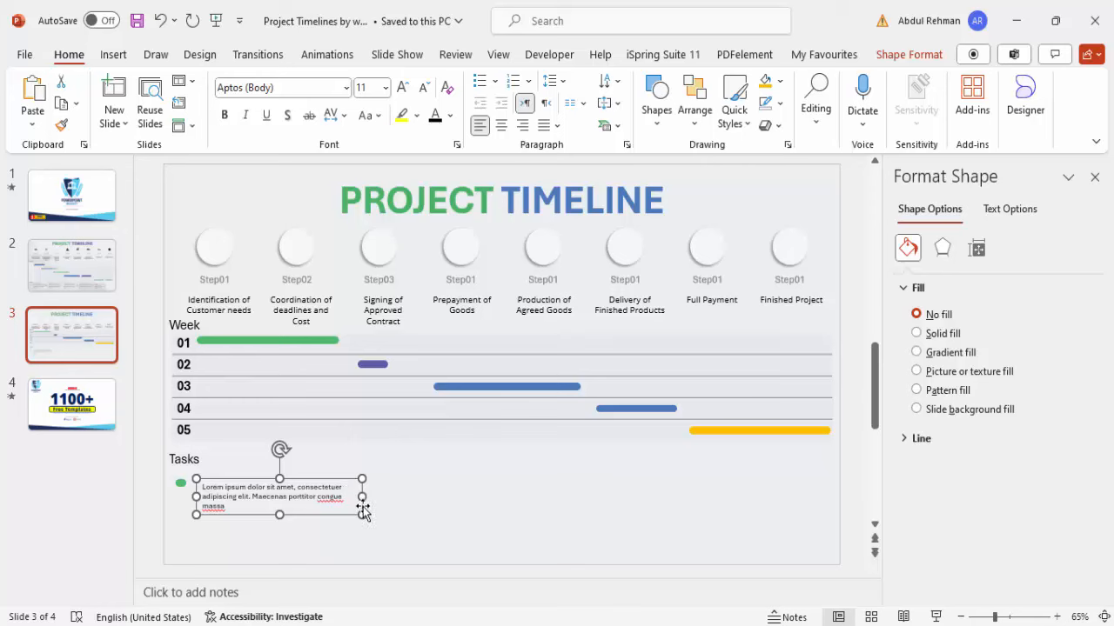
drag(362, 497, 288, 472)
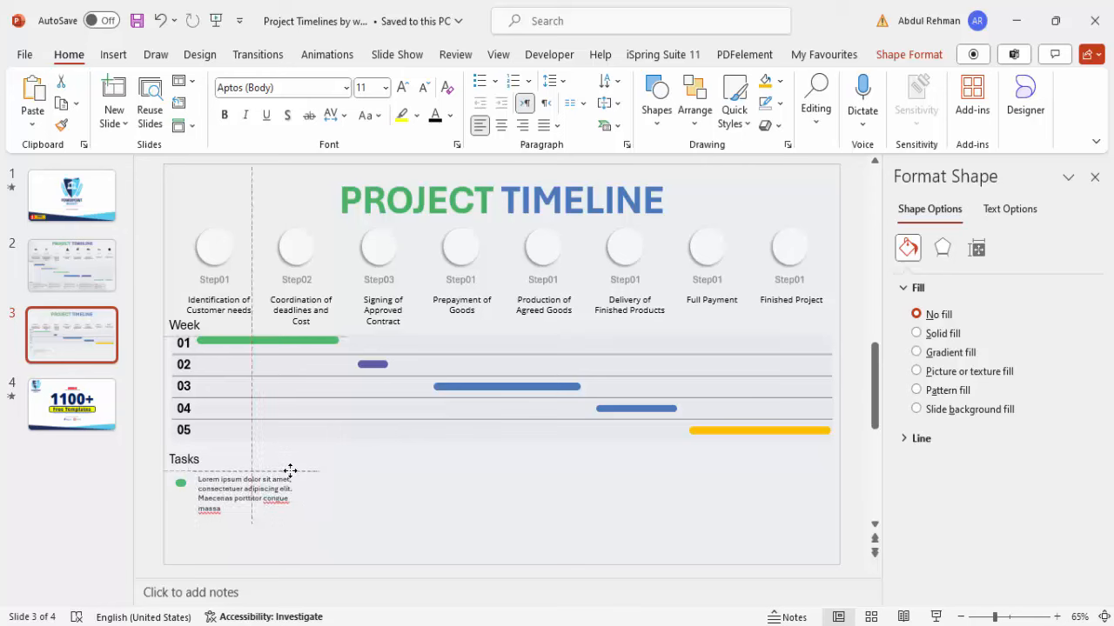
Add a second Tasks entry beside the first by copying the green marker and its placeholder text, with the copied marker filled blue
click(188, 489)
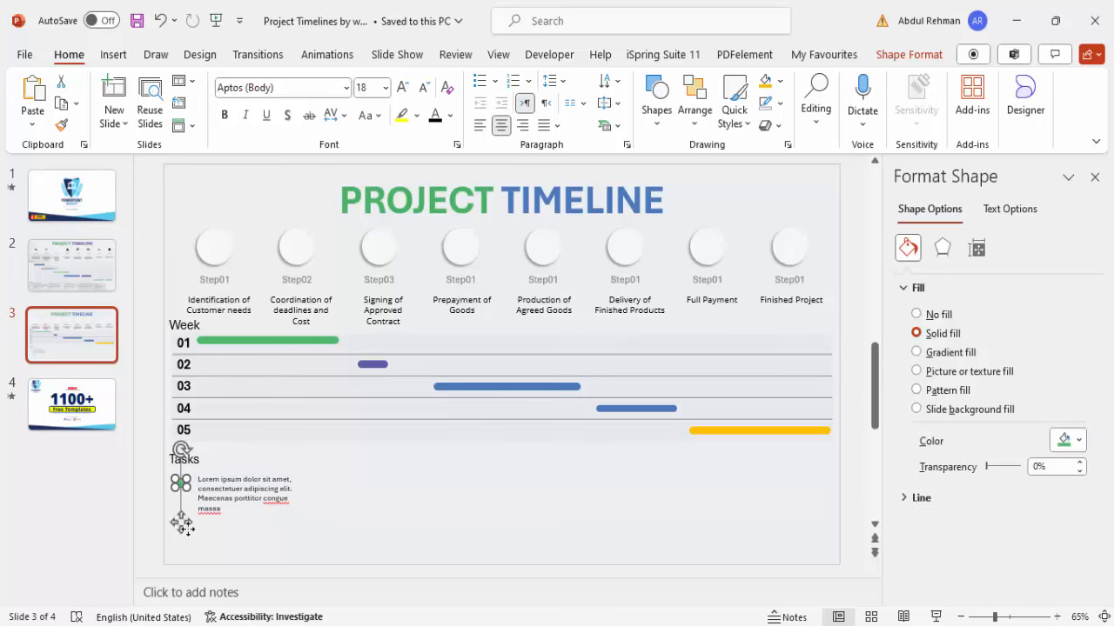
drag(181, 523, 320, 539)
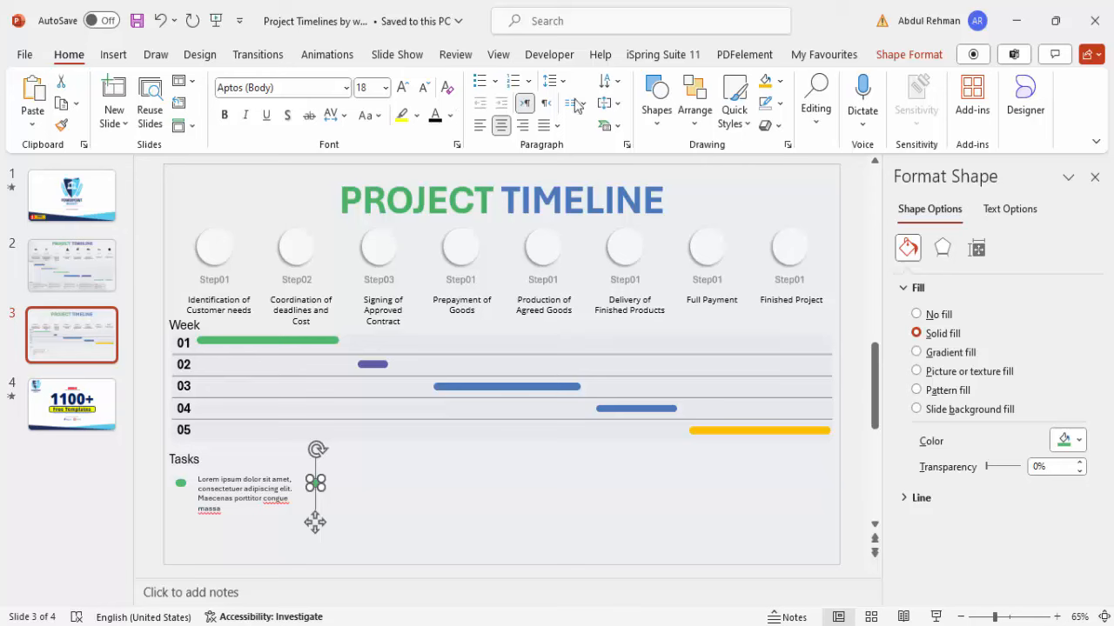
click(779, 81)
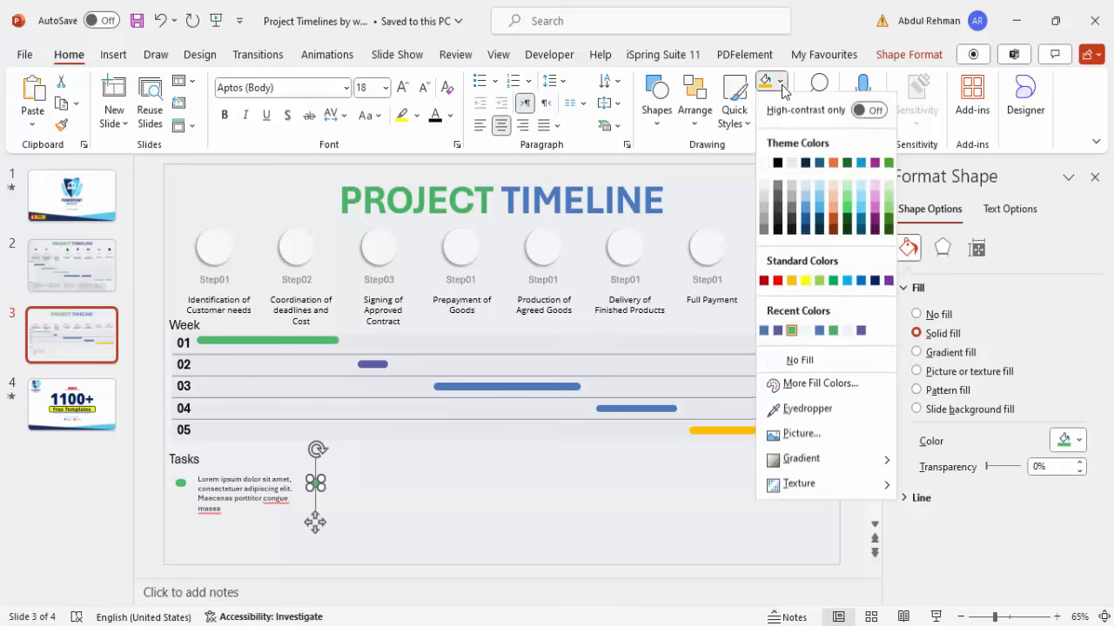
click(819, 332)
click(272, 471)
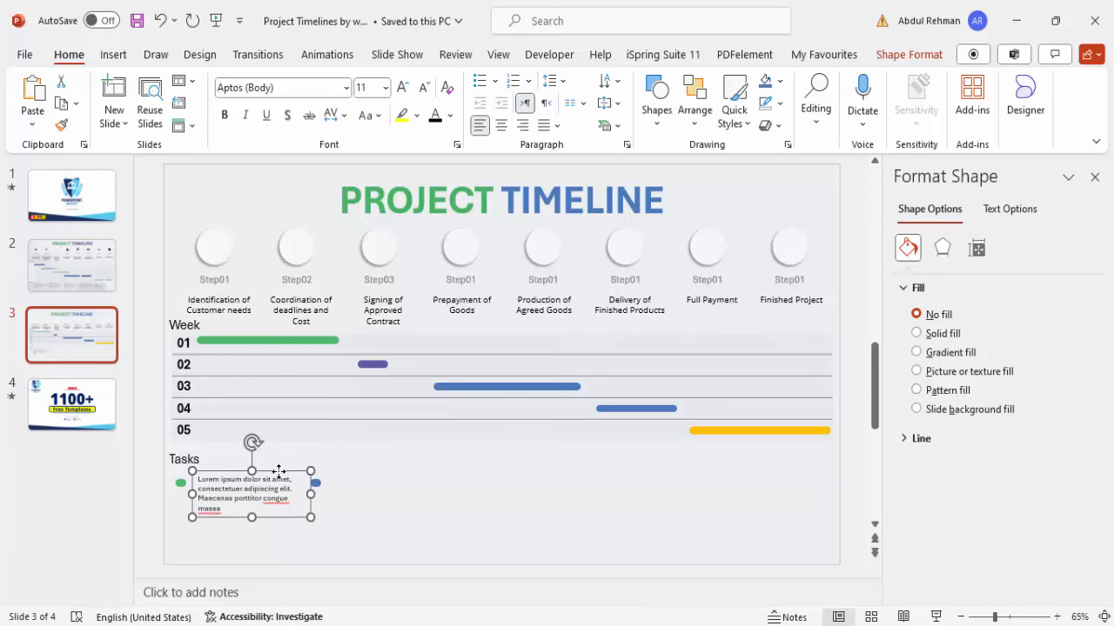
drag(281, 477, 427, 485)
Add a third Tasks entry in the same row by copying the blue marker and its placeholder text, with the copied marker filled purple
click(319, 484)
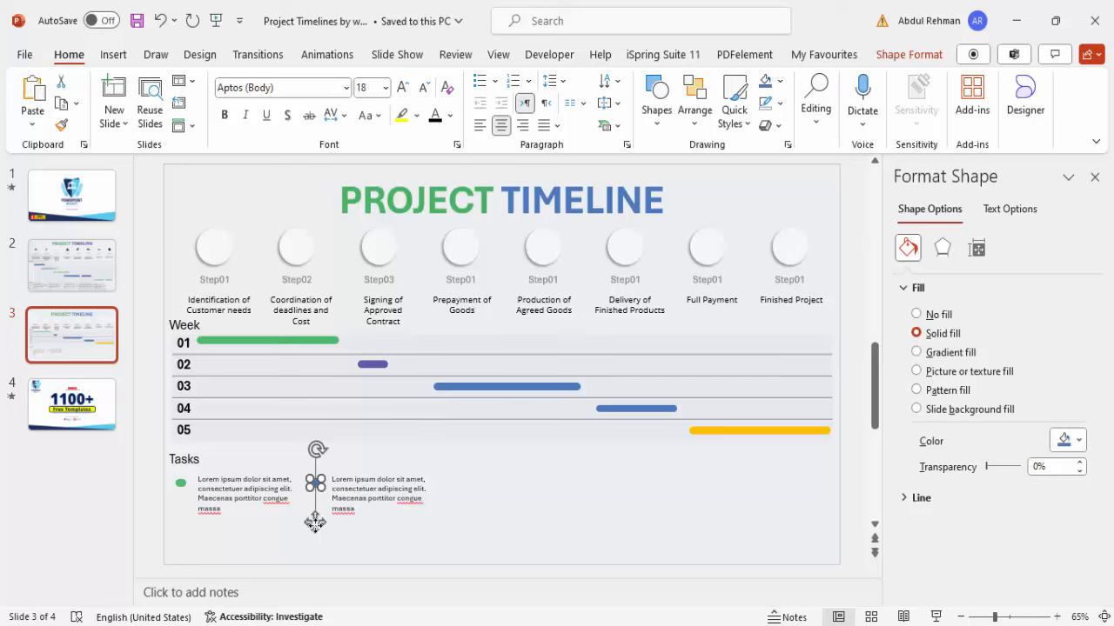
drag(315, 523, 451, 527)
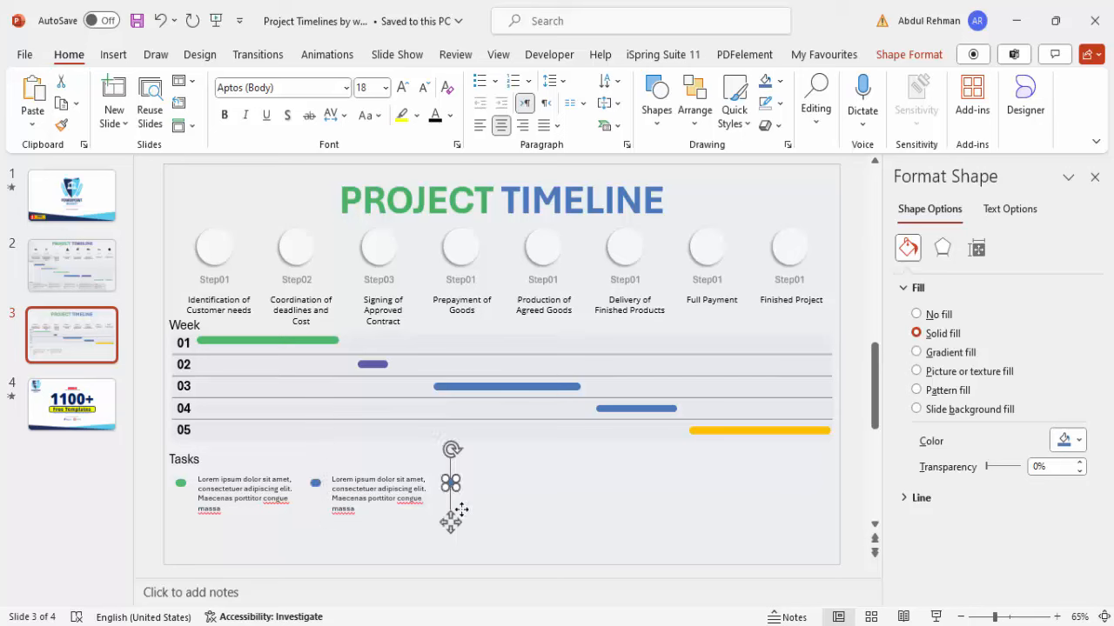
click(779, 80)
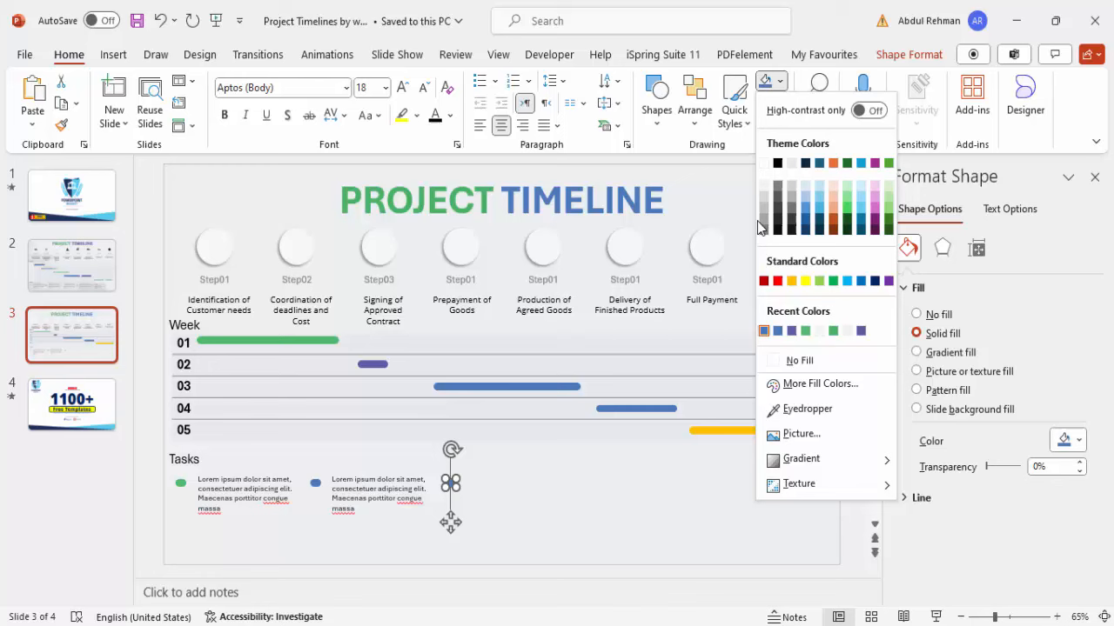
click(792, 330)
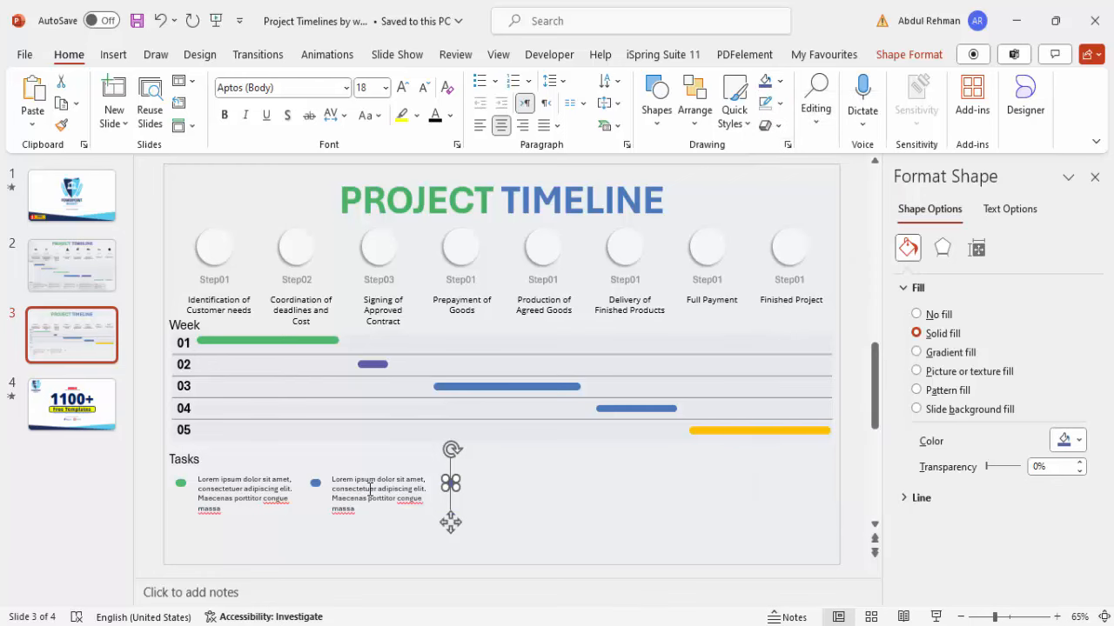
click(407, 471)
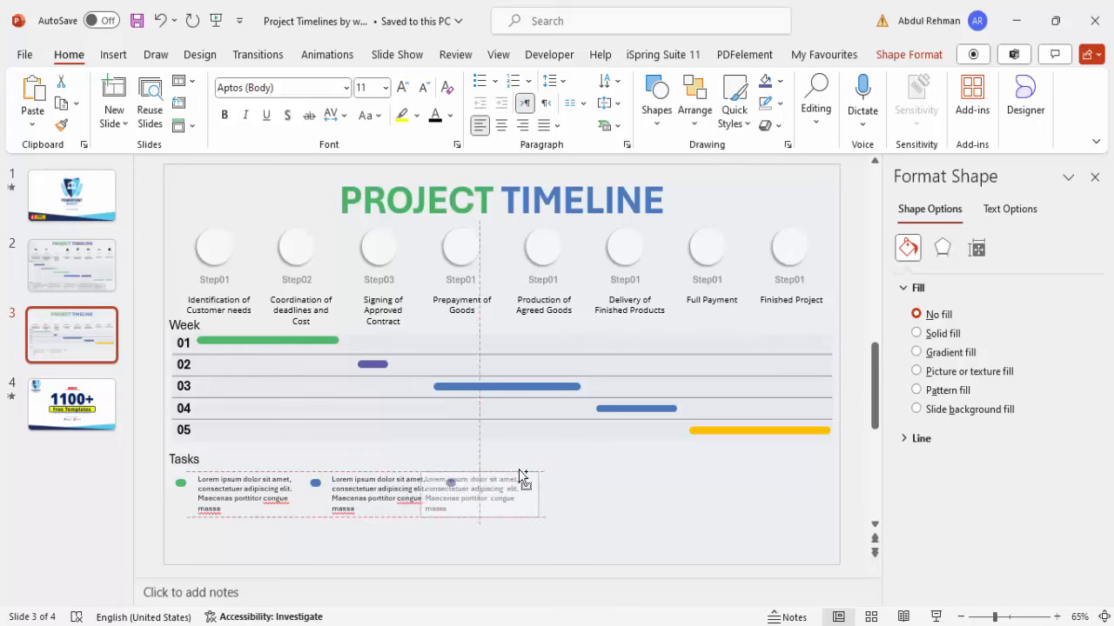
Select the purple Tasks marker together with the placeholder text beside it
shift+click(450, 483)
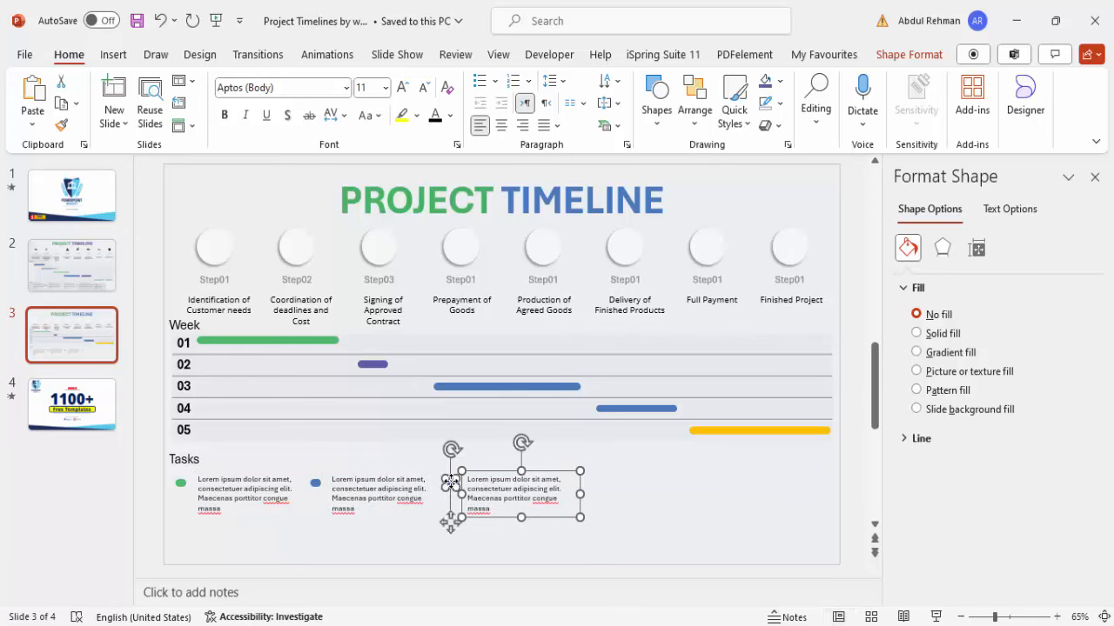